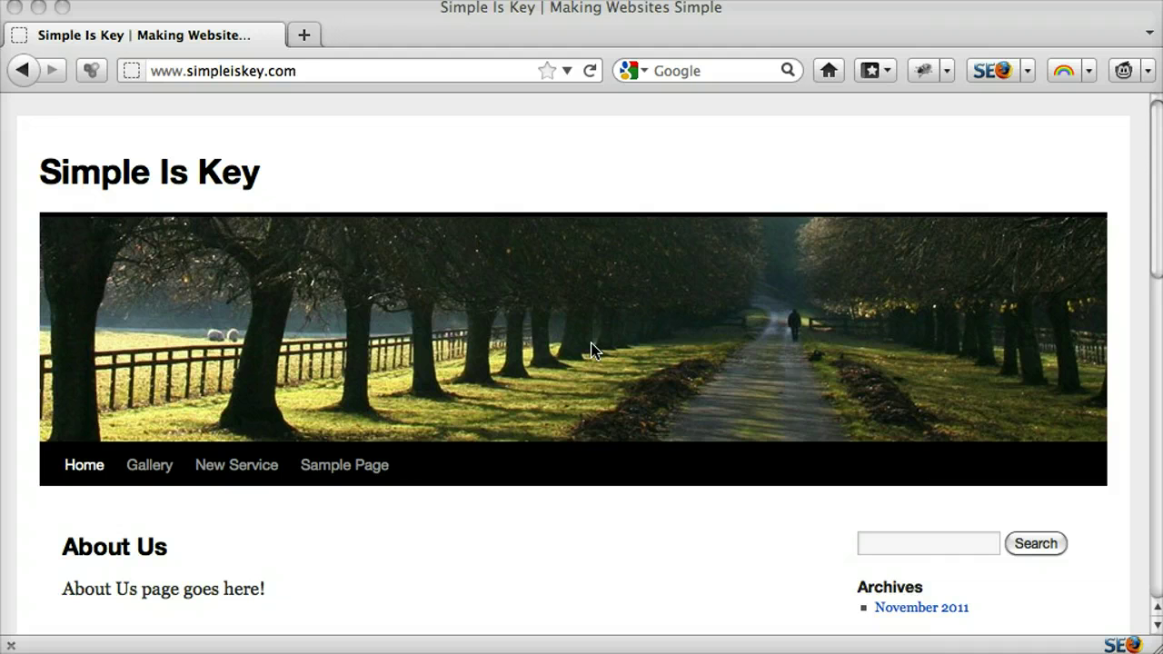
- Open Firebug and inspect the About Us paragraph on the page
left_click(920, 70)
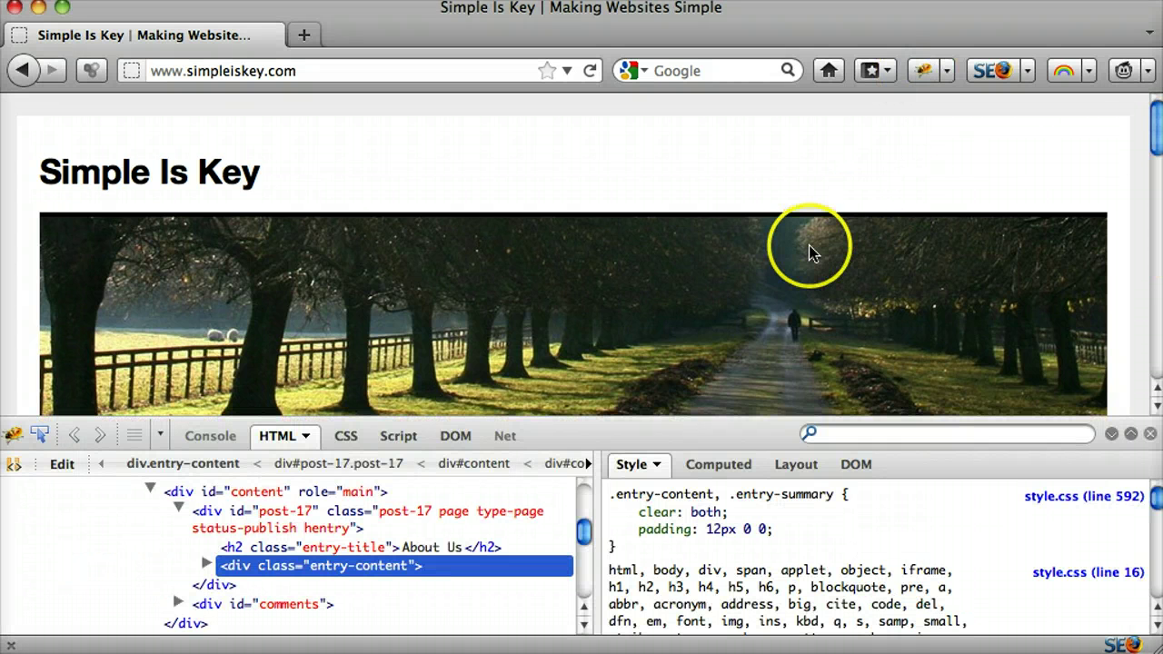
scroll(812, 252, "down", 3)
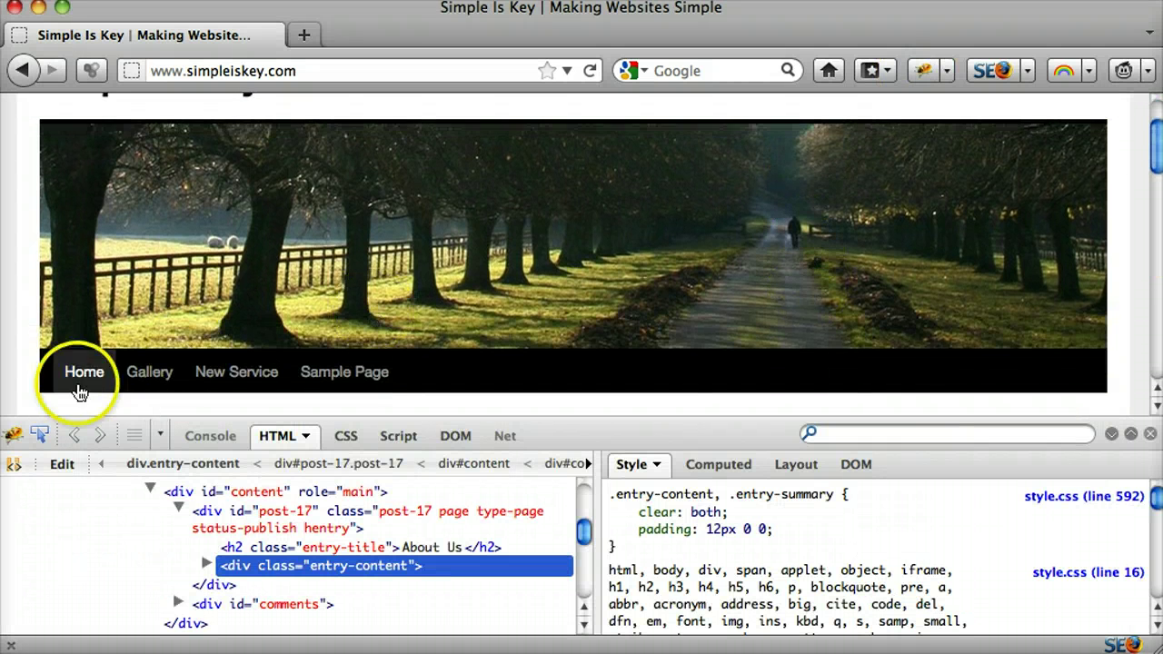
left_click(39, 436)
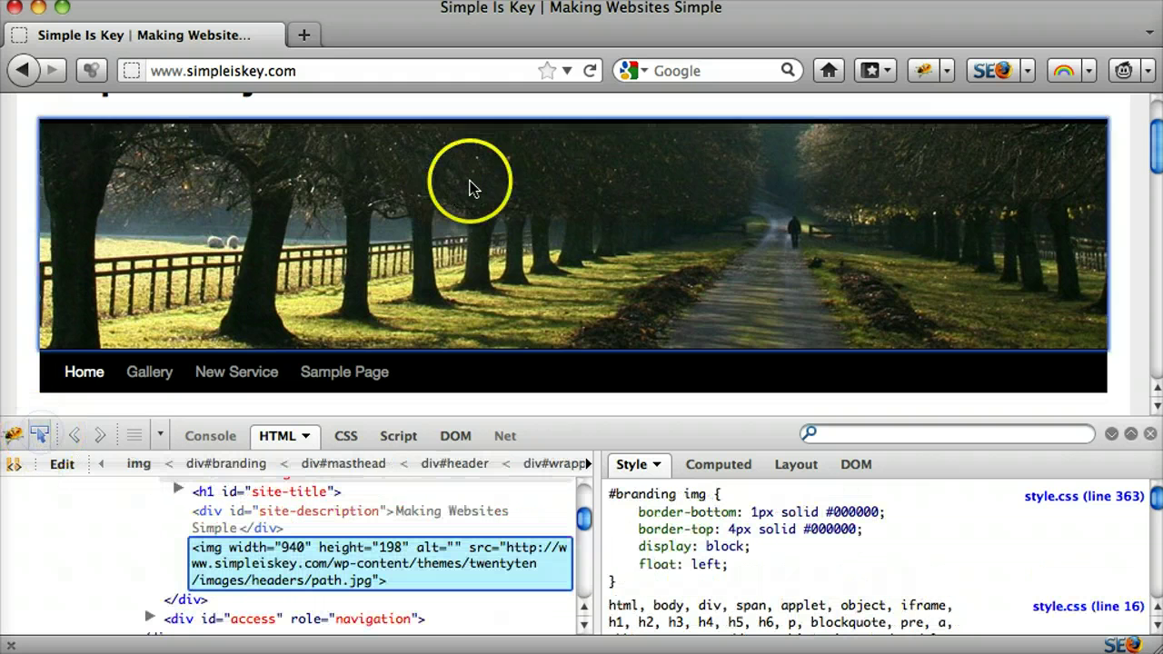
scroll(471, 187, "down", 3)
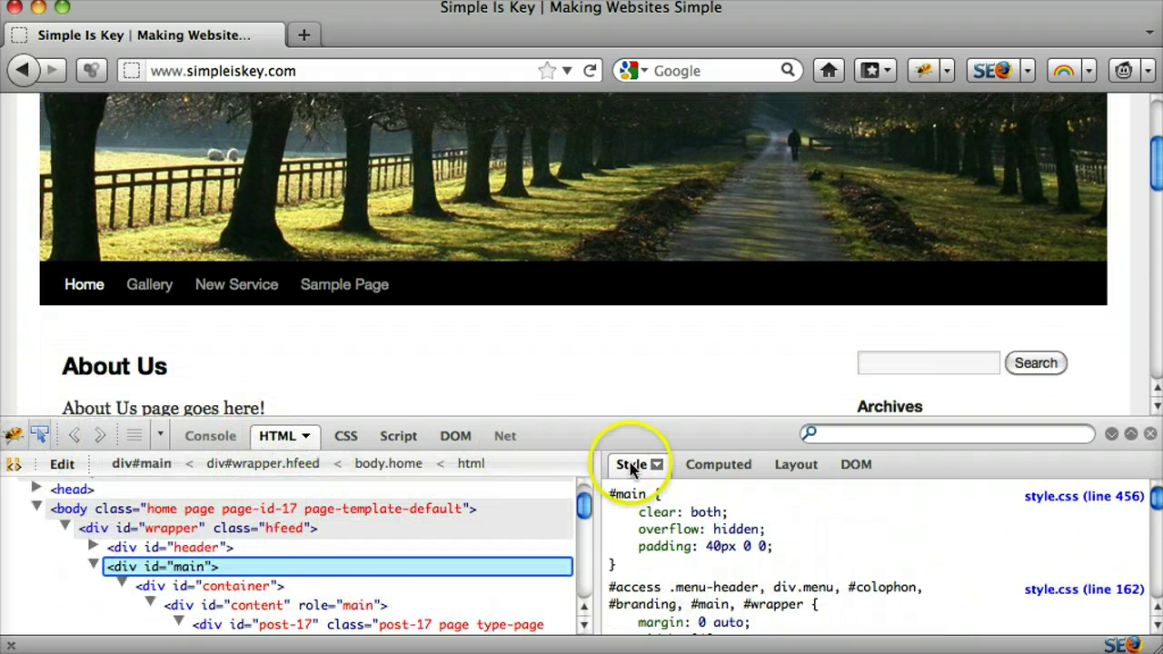
scroll(386, 300, "down", 1)
scroll(384, 302, "down", 1)
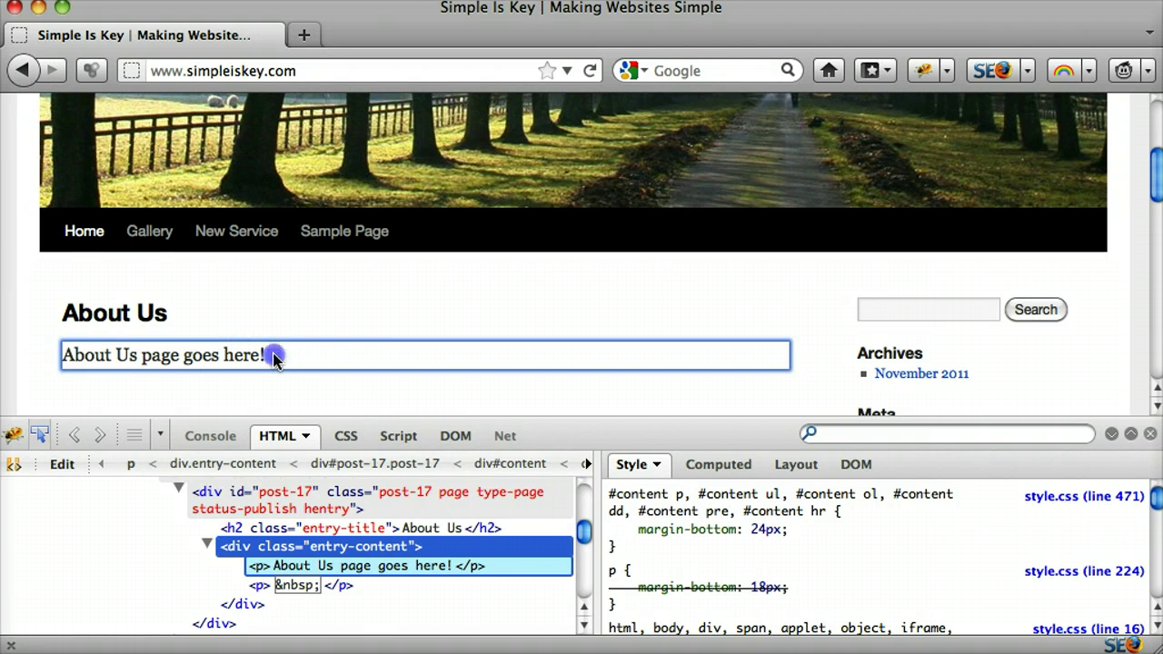
left_click(276, 359)
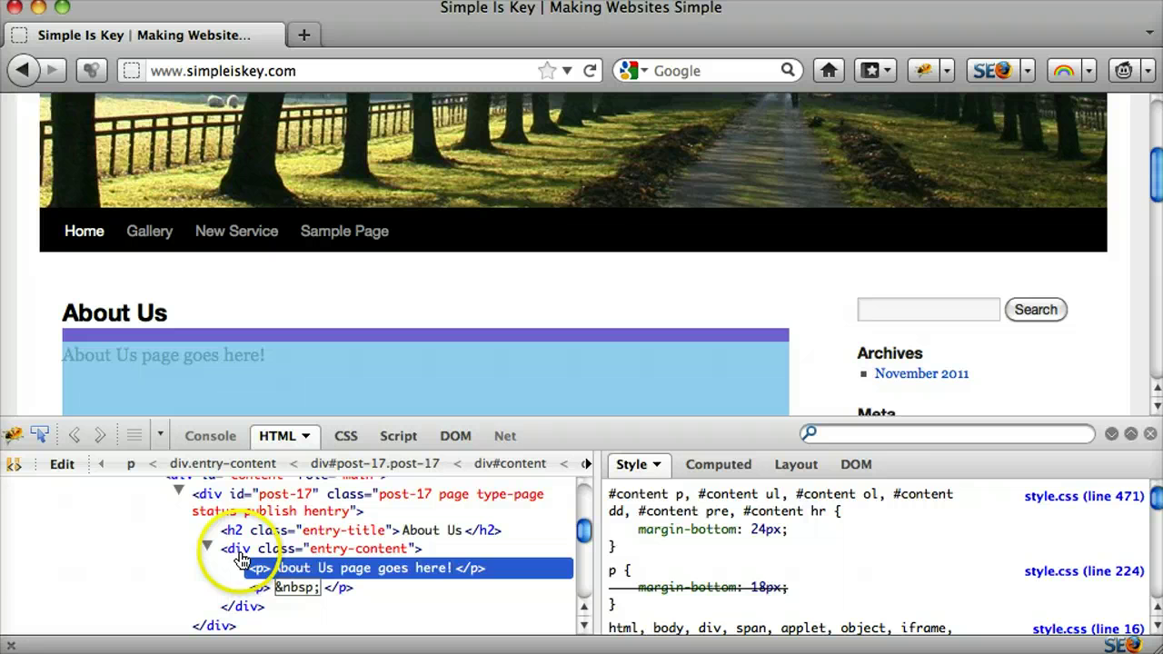
- Select the paragraph's parent containers, entry-content and then post-17
left_click(238, 549)
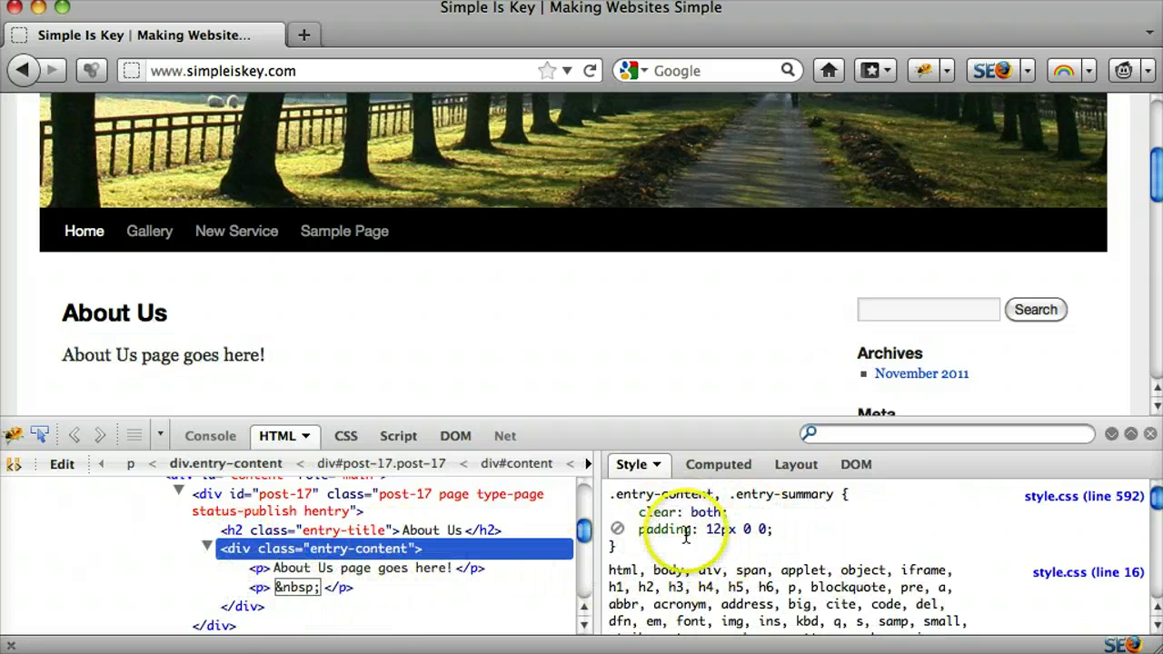
scroll(327, 559, "up", 2)
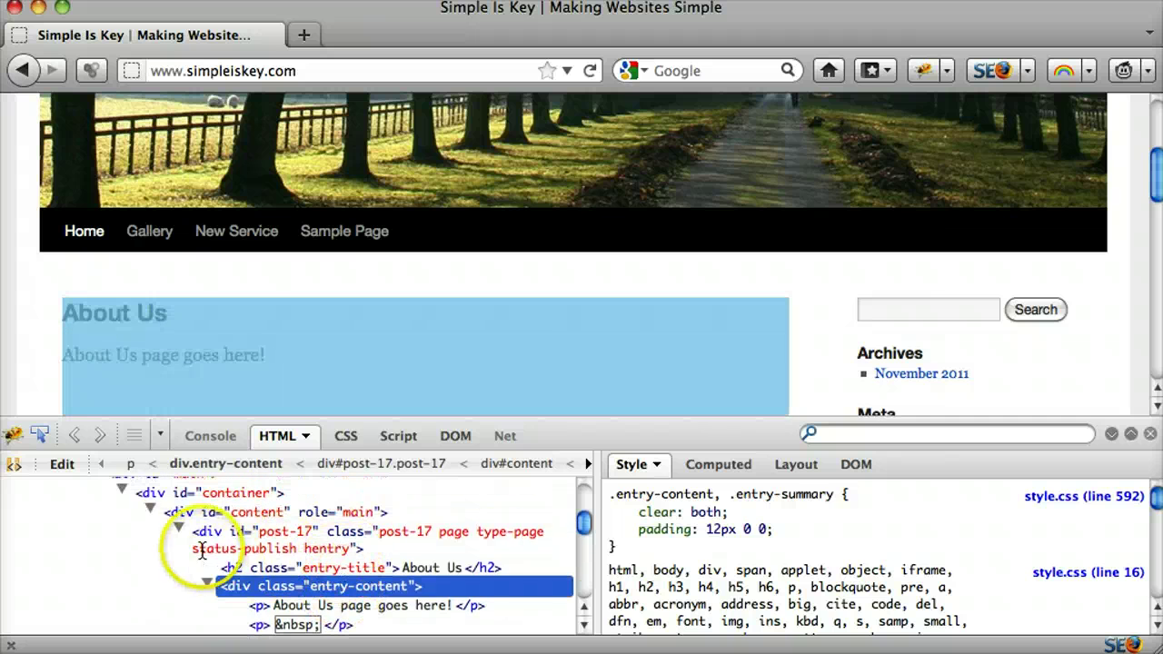
left_click(196, 532)
- Select div#content, step its font-size from 16px to 28px, and select the #content selector text
left_click(182, 515)
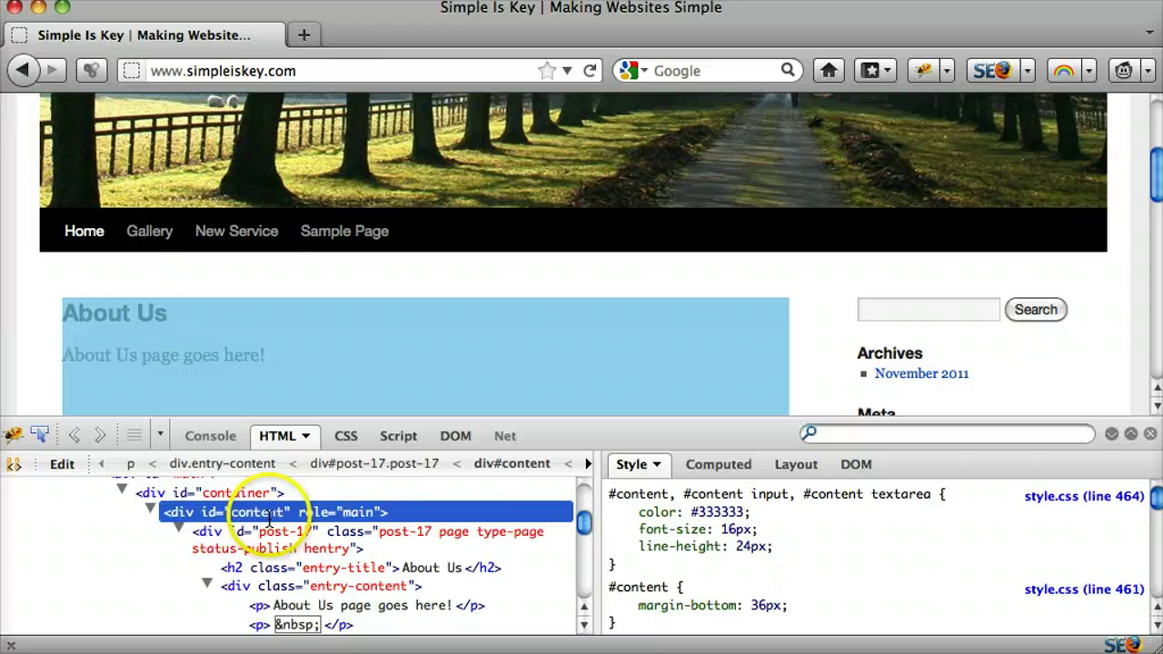
left_click(737, 531)
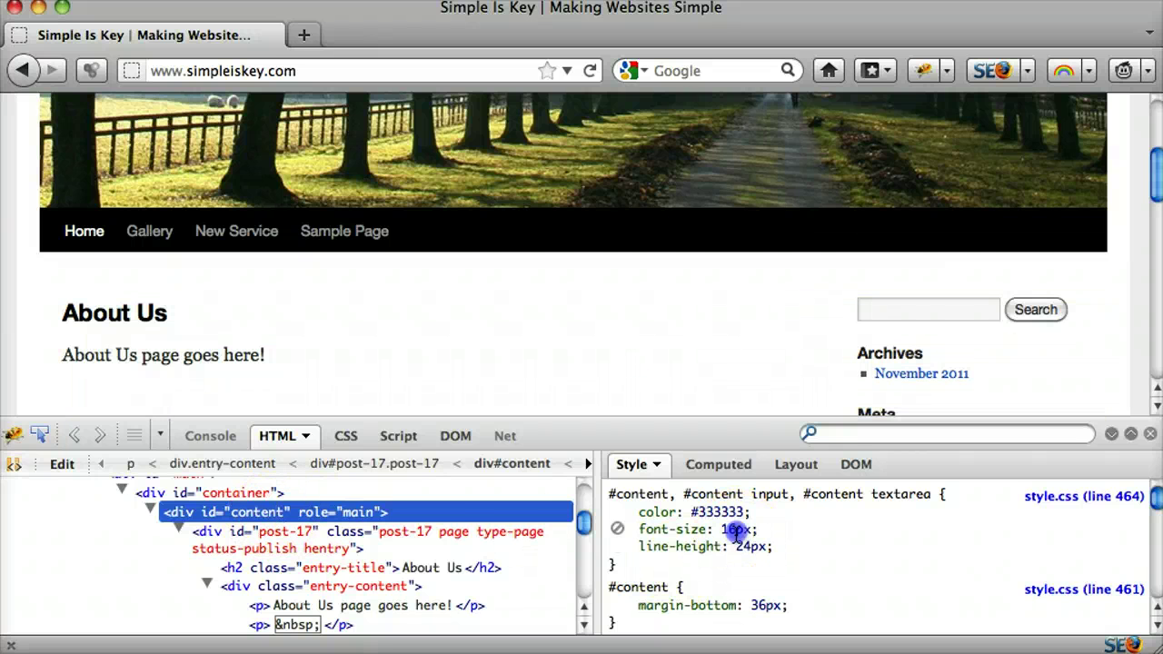
key("Up")
key("Up")
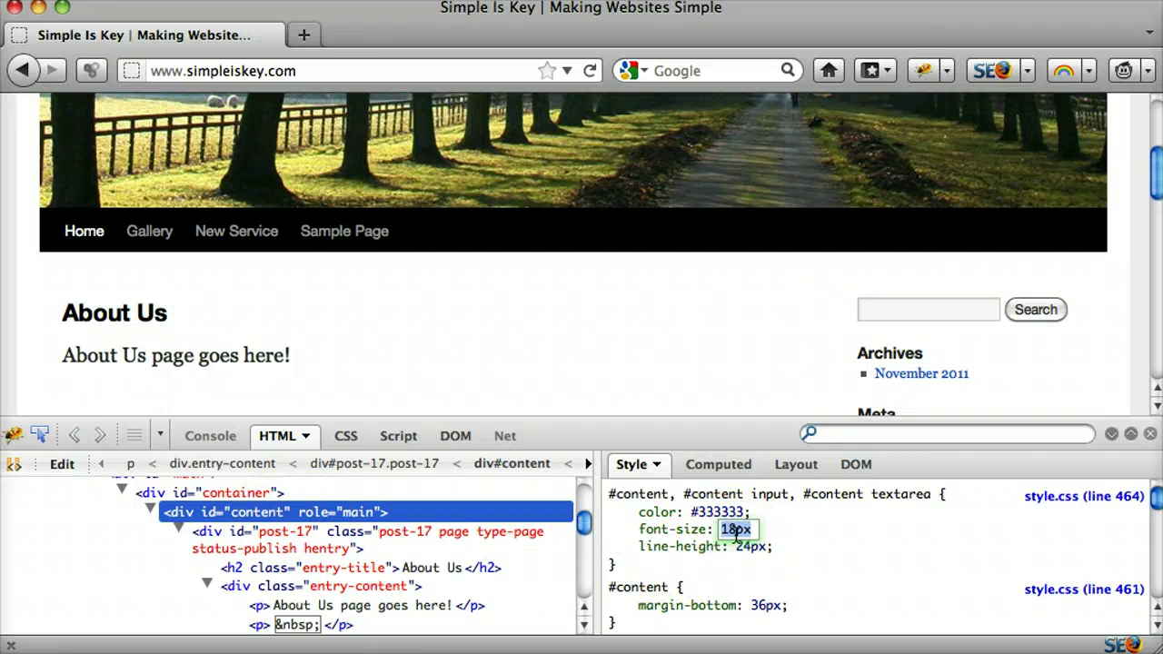
key("Up")
key("Up")
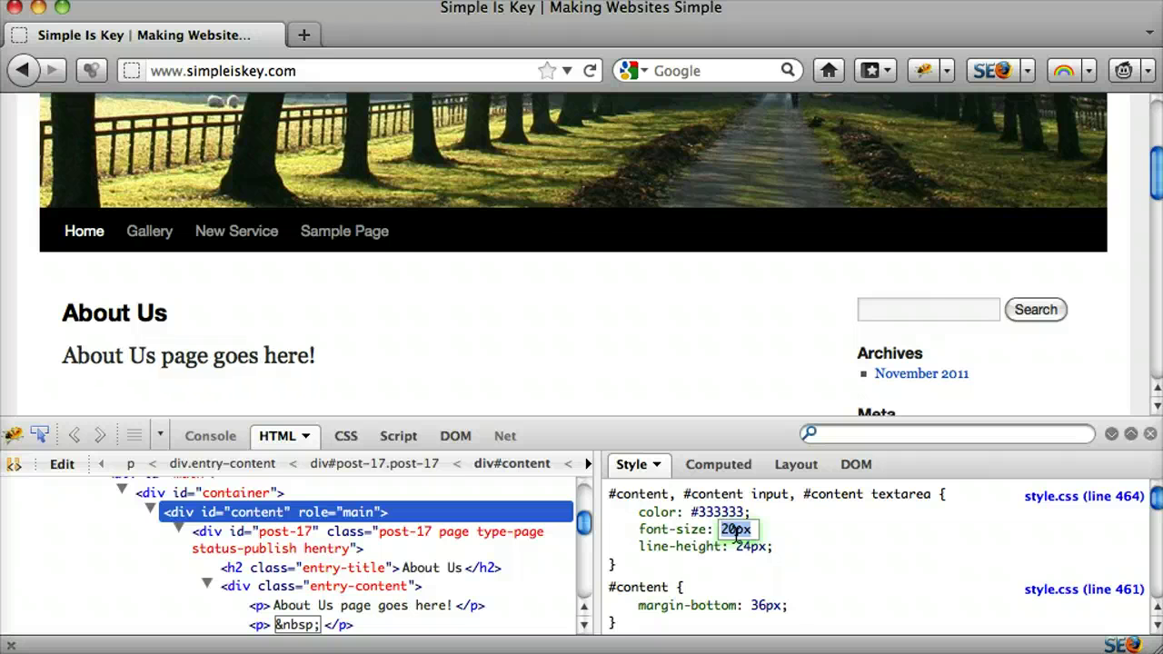
key("Down")
key("Down")
key("Down")
key("Up")
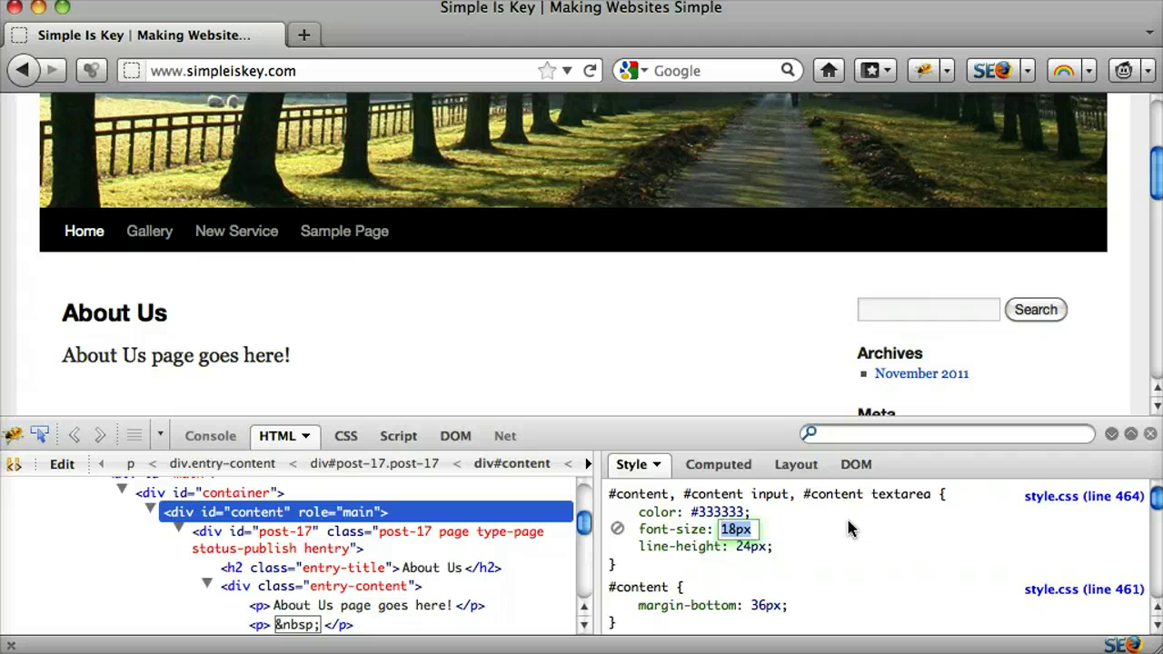
key("Up")
key("Up")
key("Up")
key("Up")
key("Up")
key("Up")
key("Up")
key("Up")
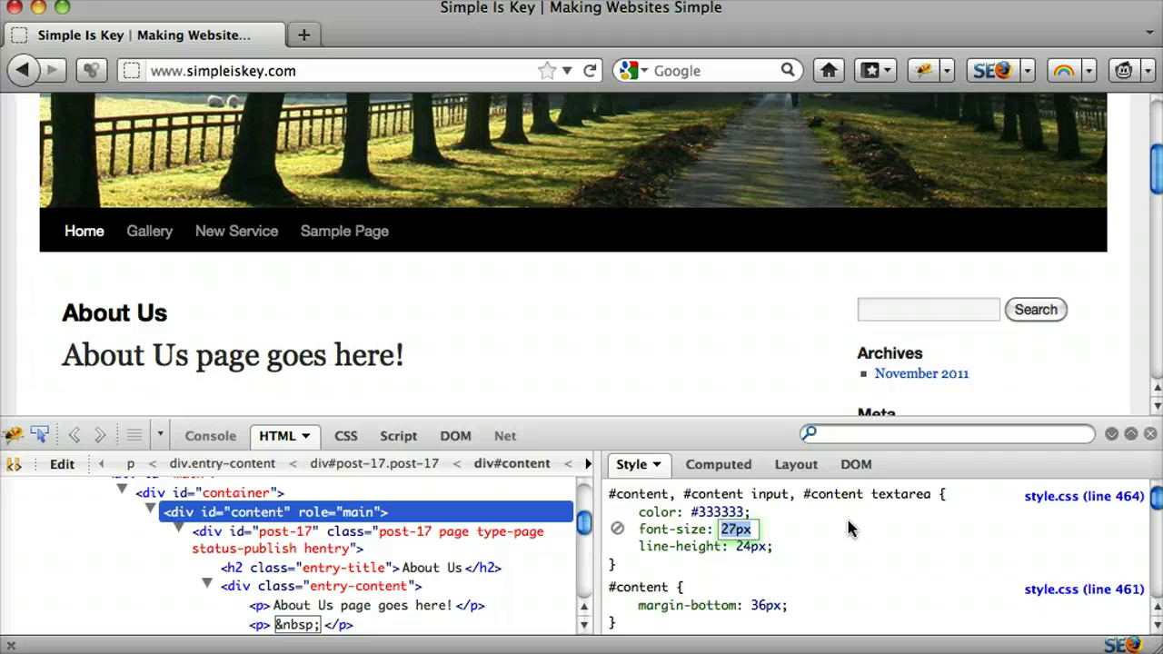
key("Up")
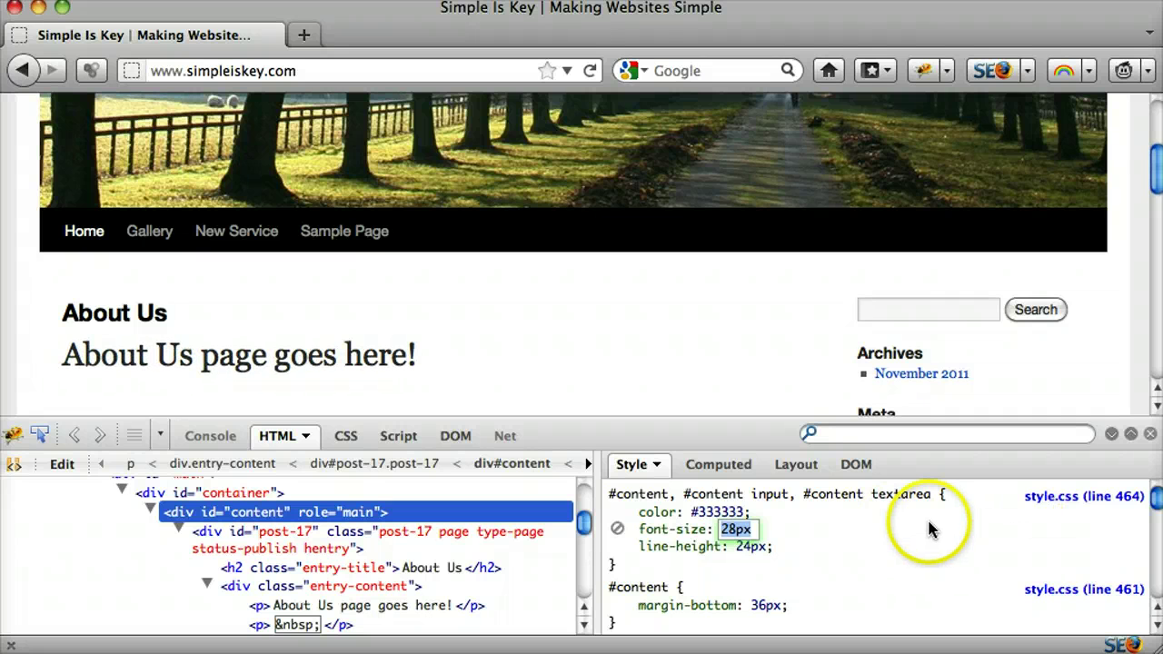
left_click(925, 532)
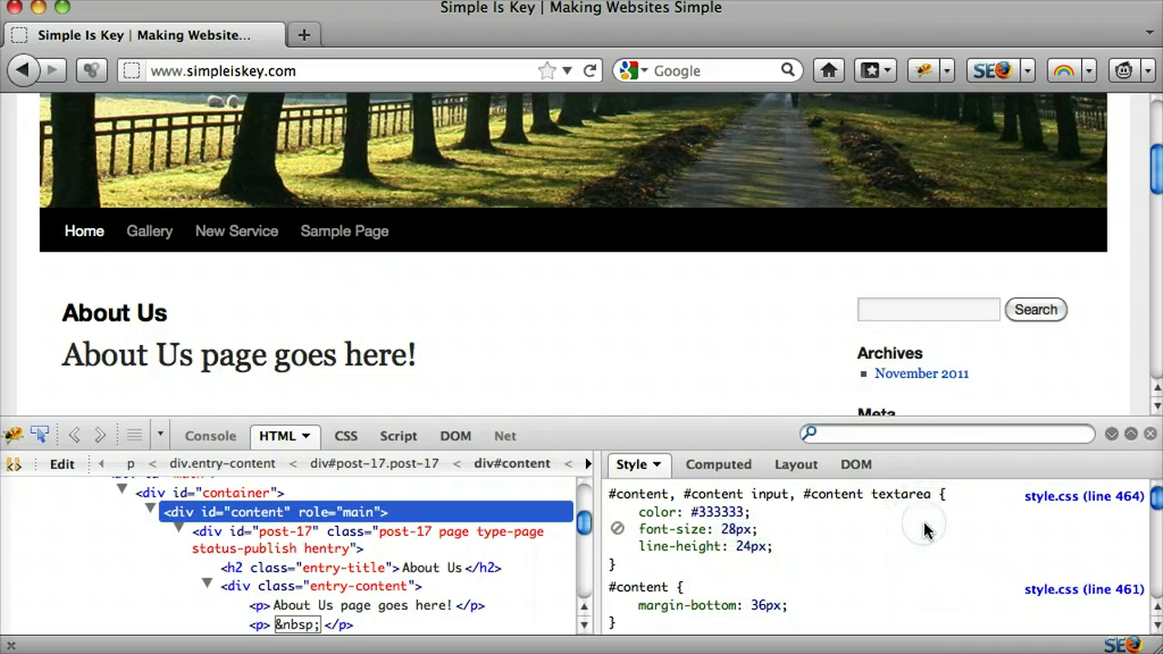
left_click(636, 498)
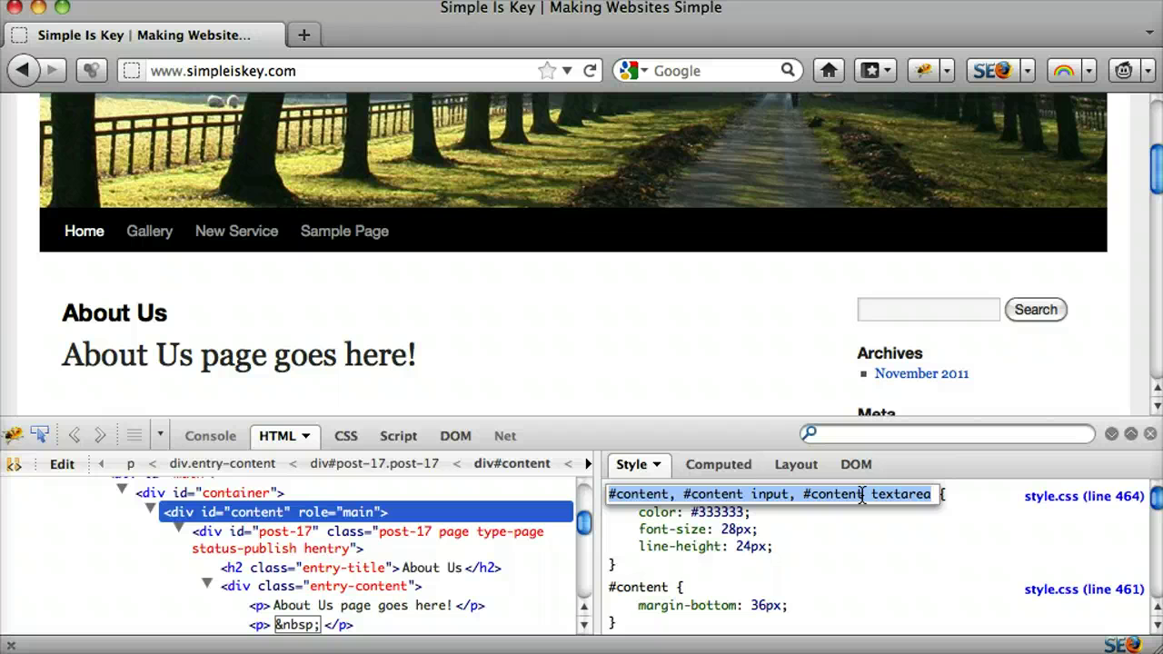
- Hide Firebug with F12 and scroll back to the top of the Simple Is Key page
left_click(923, 517)
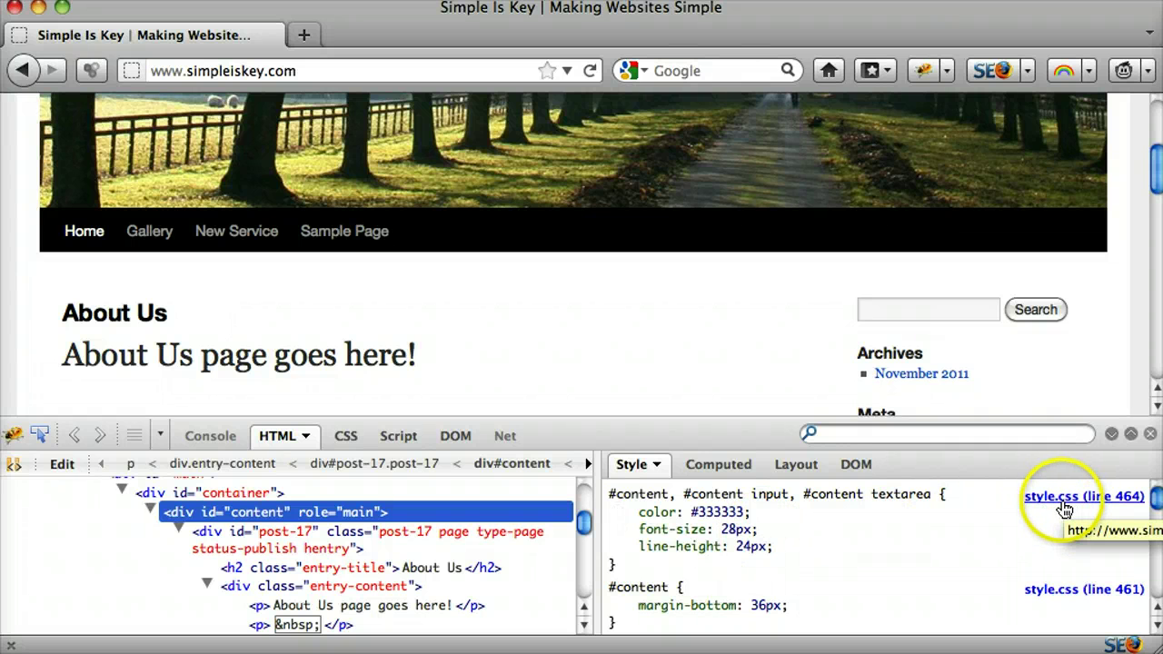
left_click(305, 35)
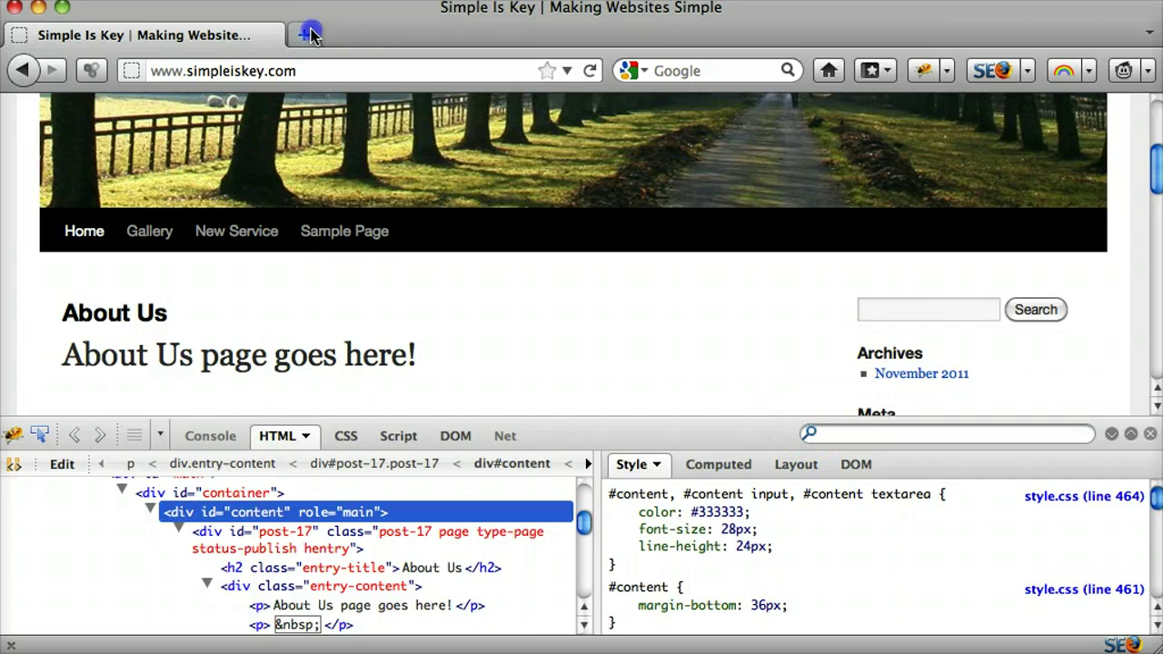
left_click(555, 34)
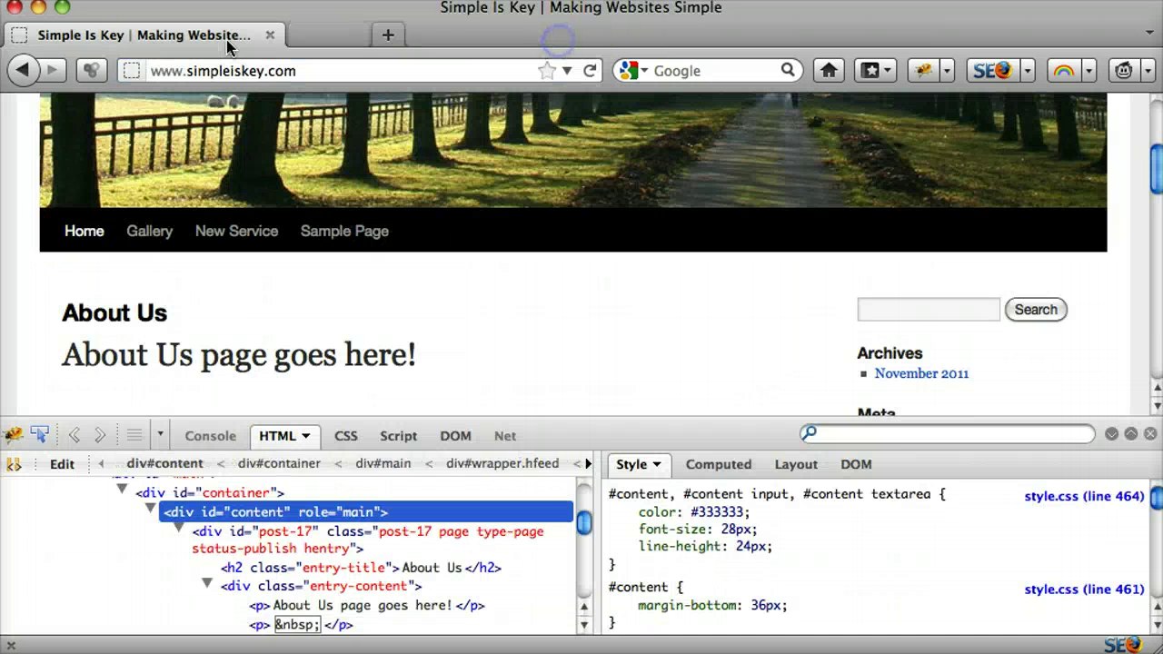
key("F12")
scroll(164, 182, "up", 5)
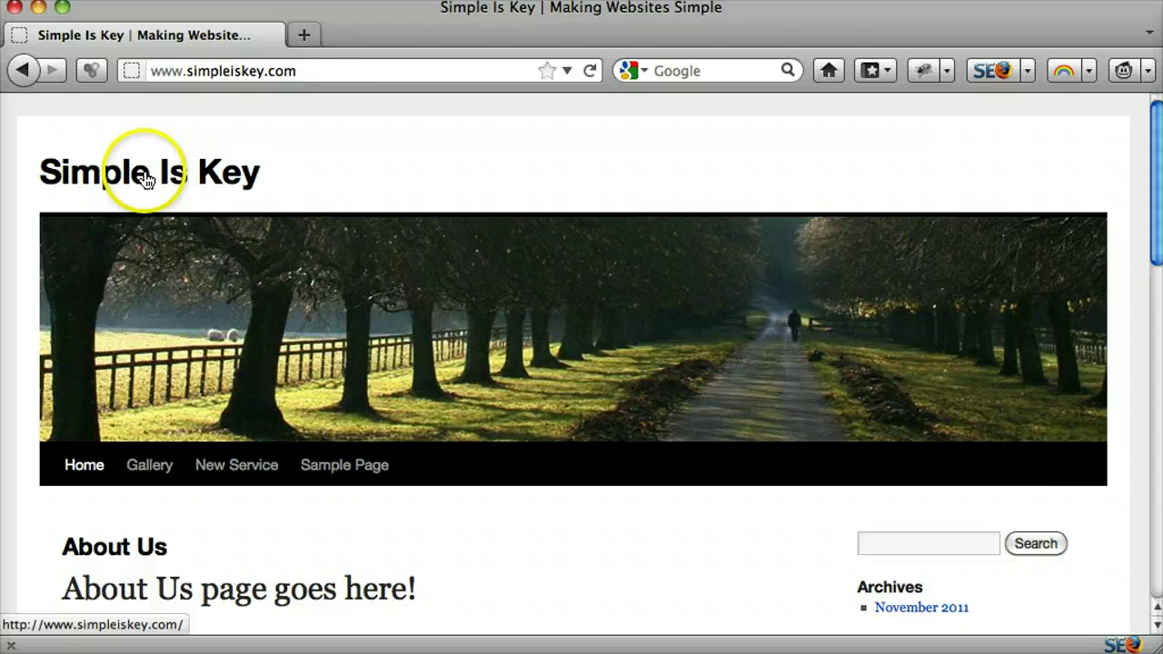
- Open the site in a second tab and log in at /wp-admin as admin
left_click(145, 177, "super")
left_click(416, 48)
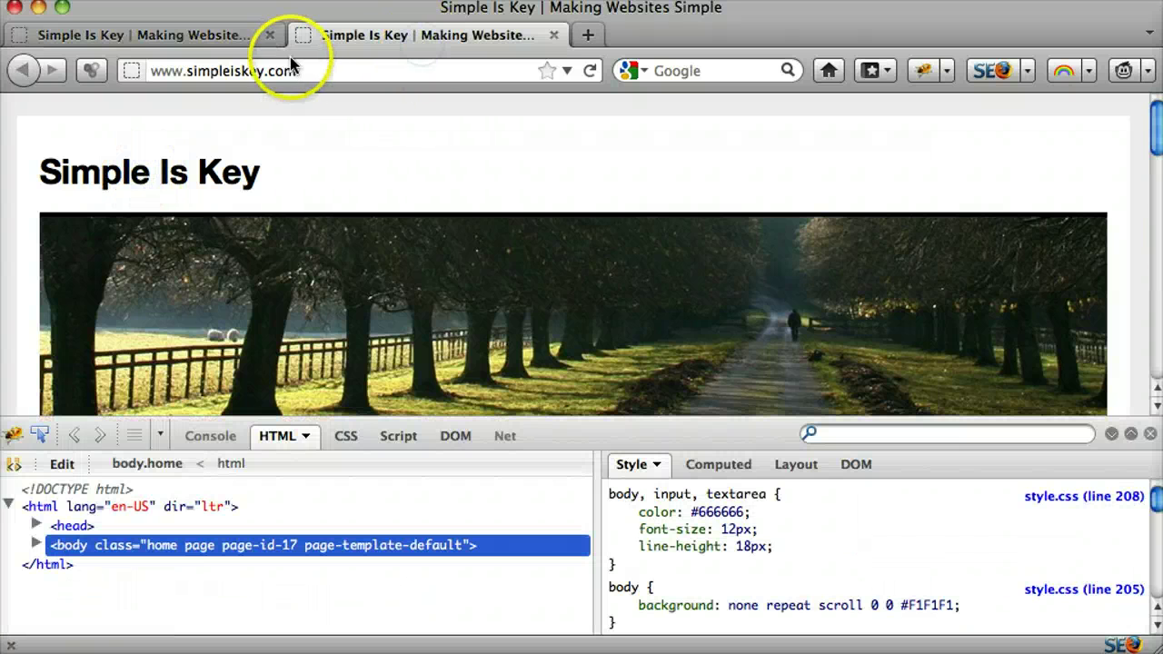
left_click(304, 70)
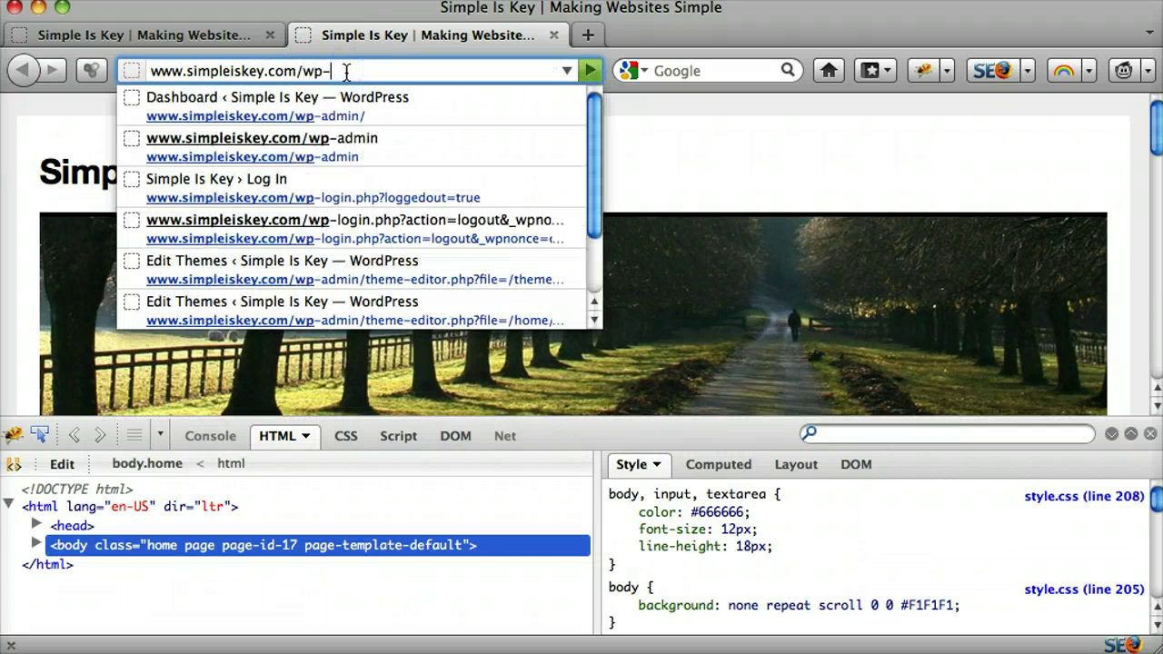
key("Return")
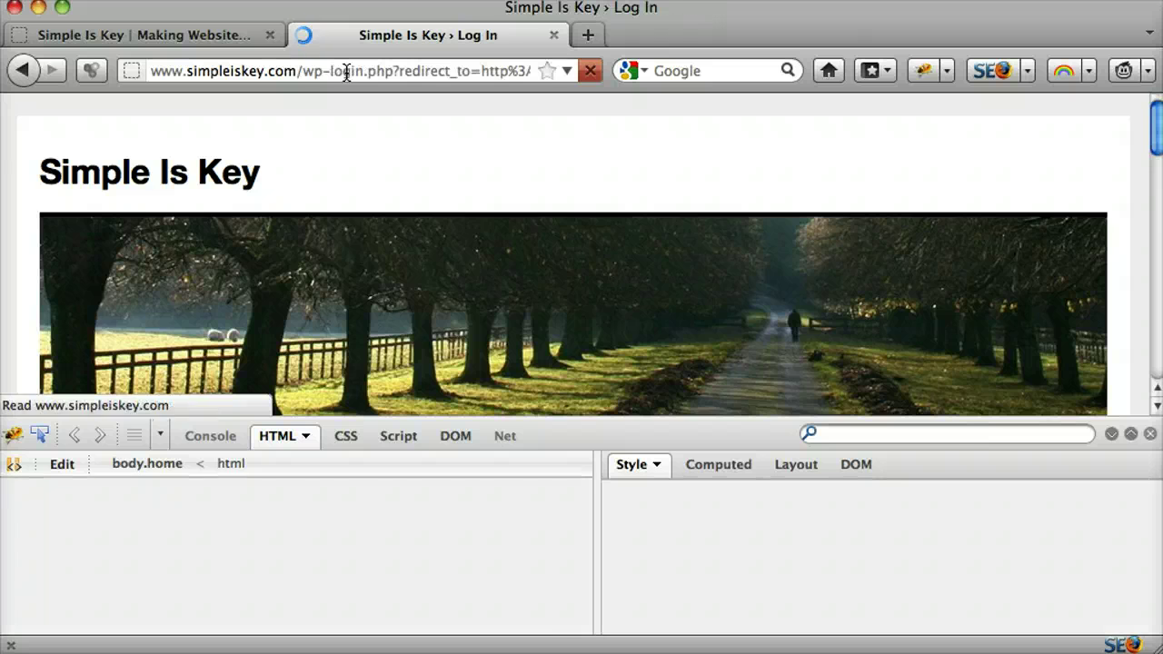
key("Tab")
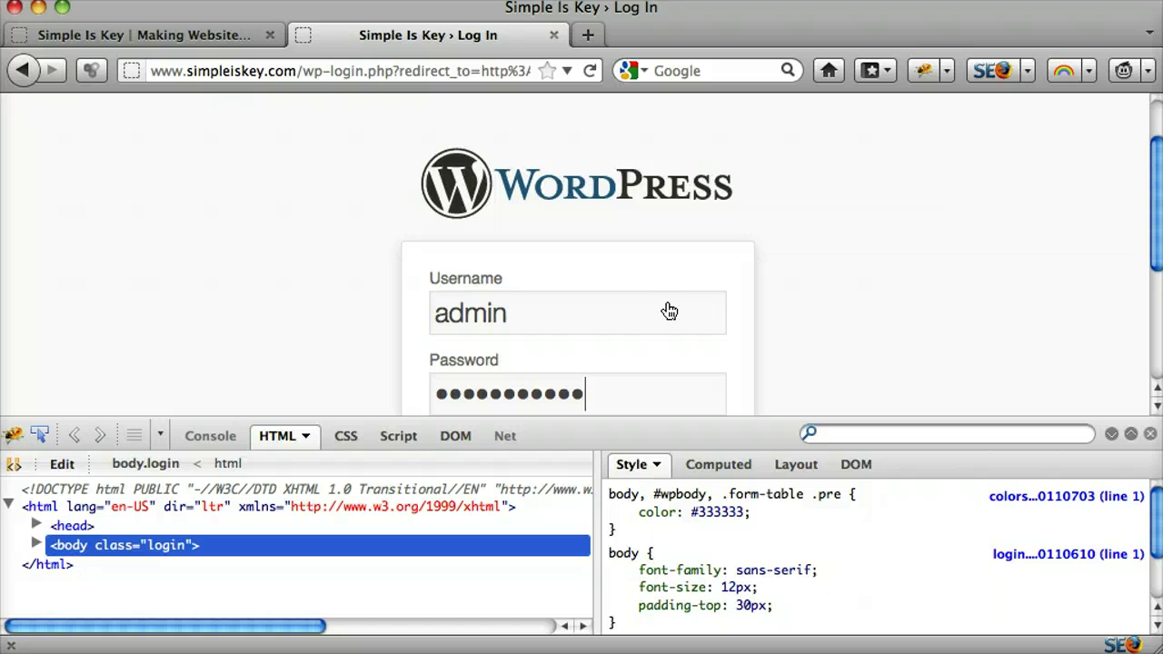
key("Return")
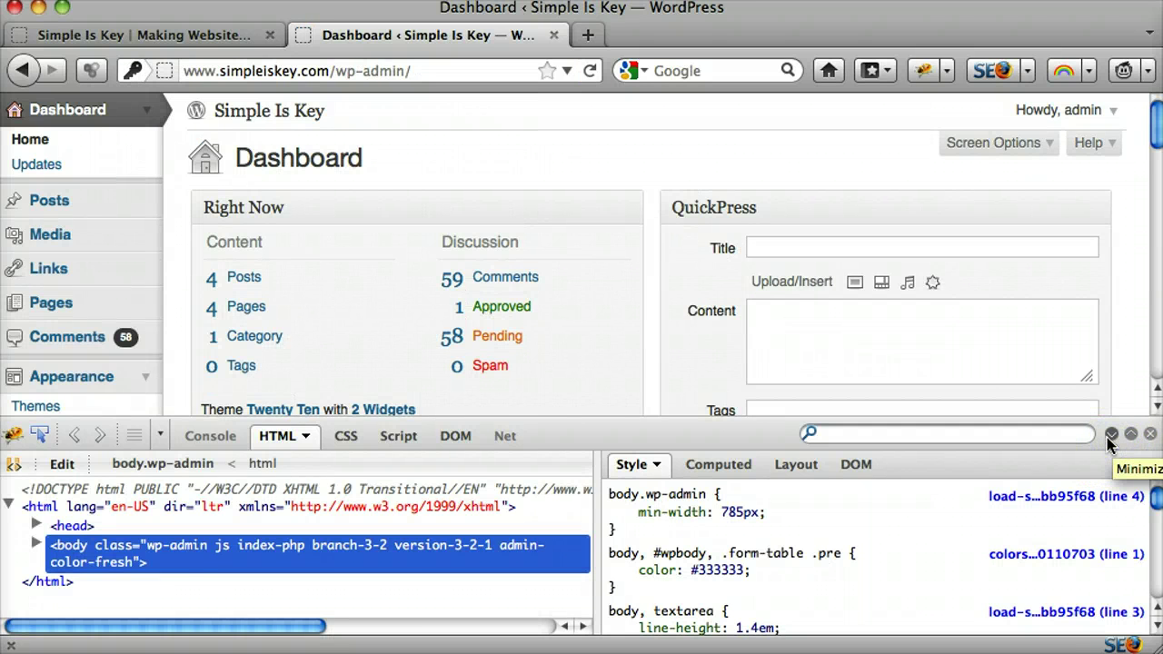
left_click(1111, 436)
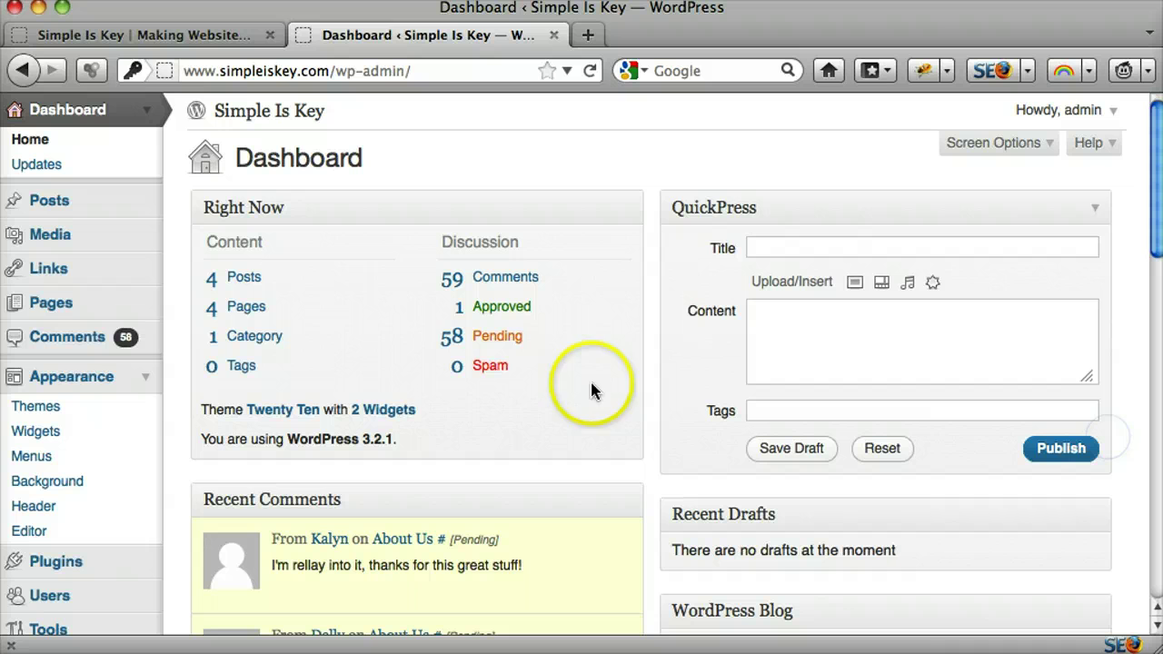
- Go to Appearance > Editor and choose the Twenty Ten Stylesheet (style.css)
left_click(149, 382)
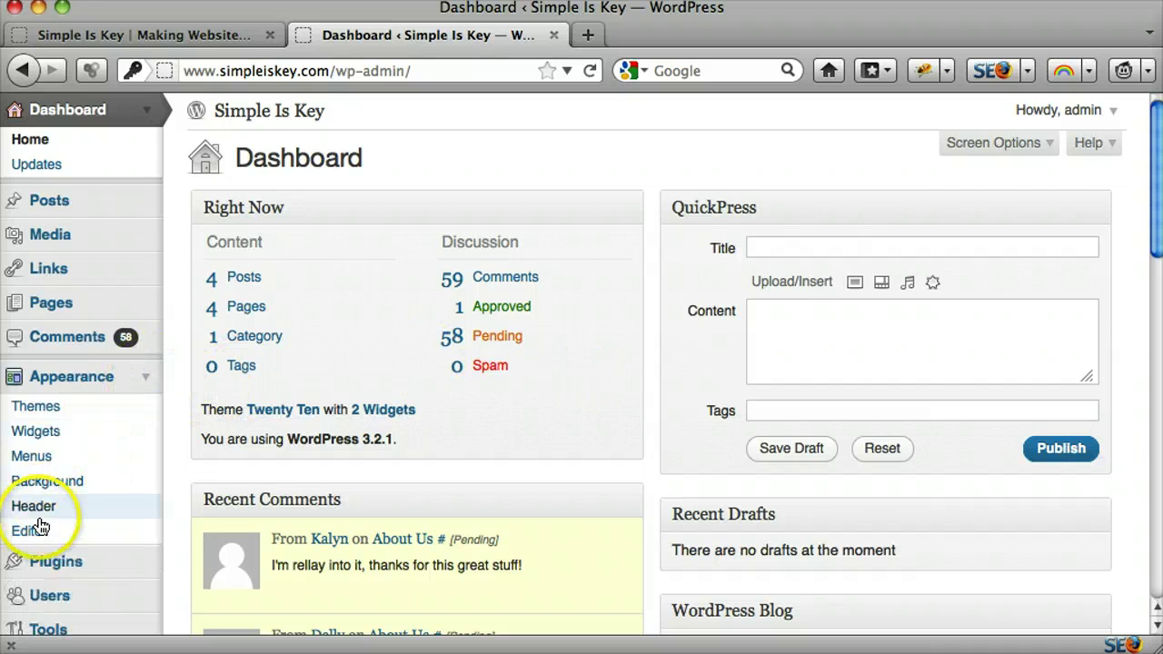
left_click(36, 530)
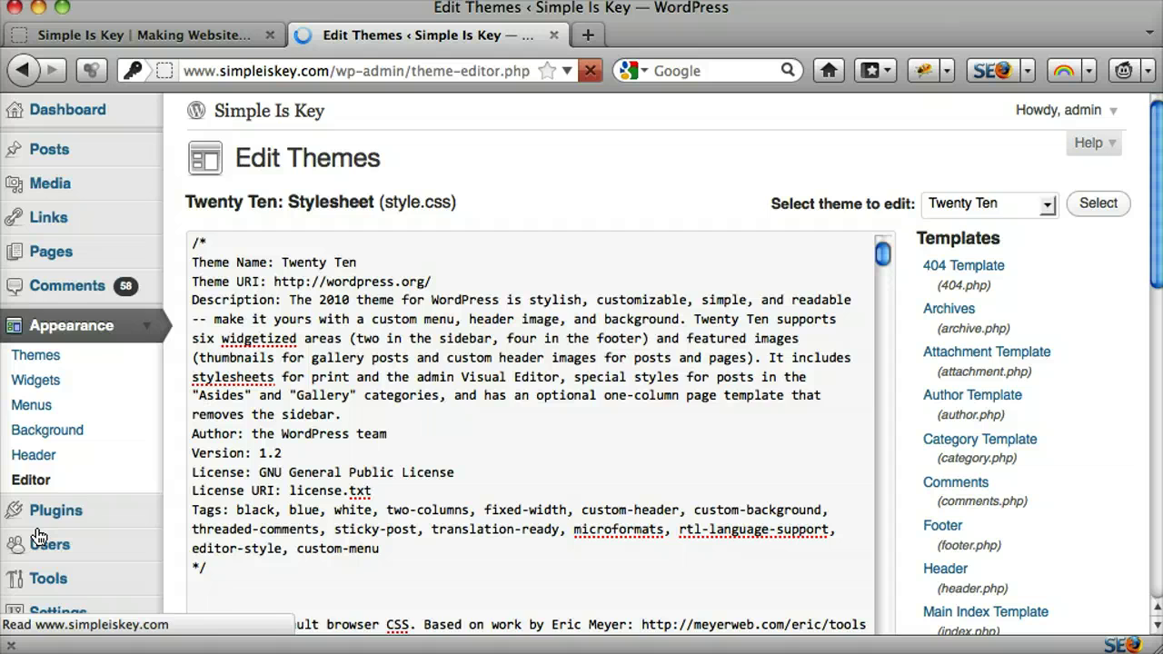
scroll(1065, 437, "down", 10)
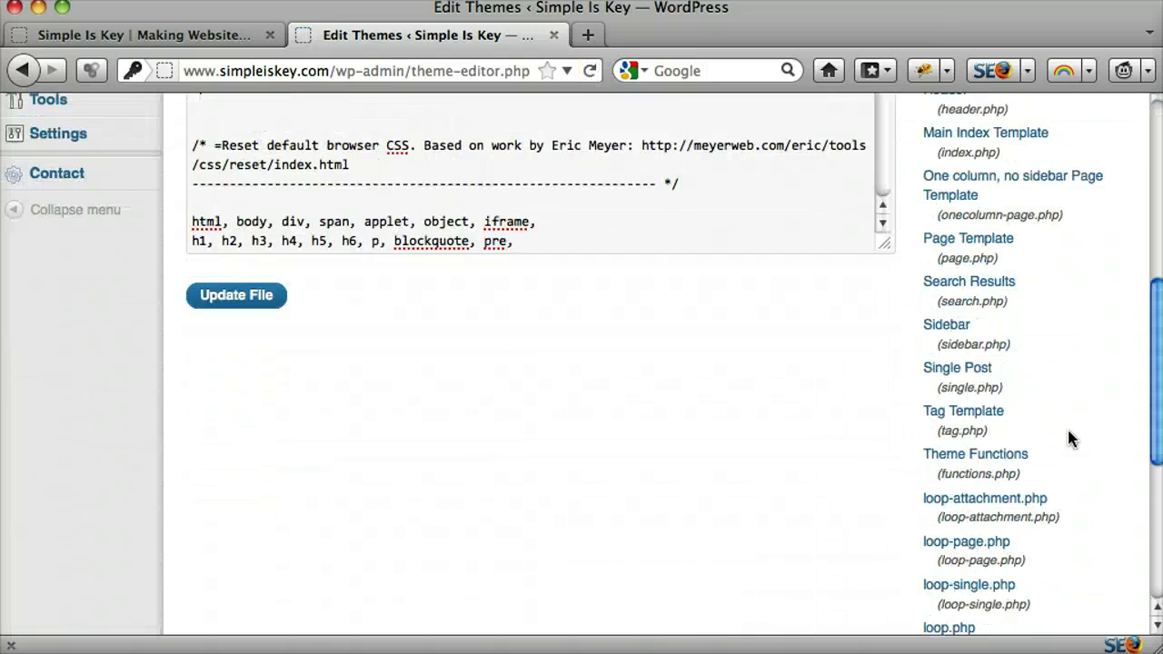
scroll(1067, 438, "down", 2)
scroll(1067, 439, "down", 5)
left_click(961, 480)
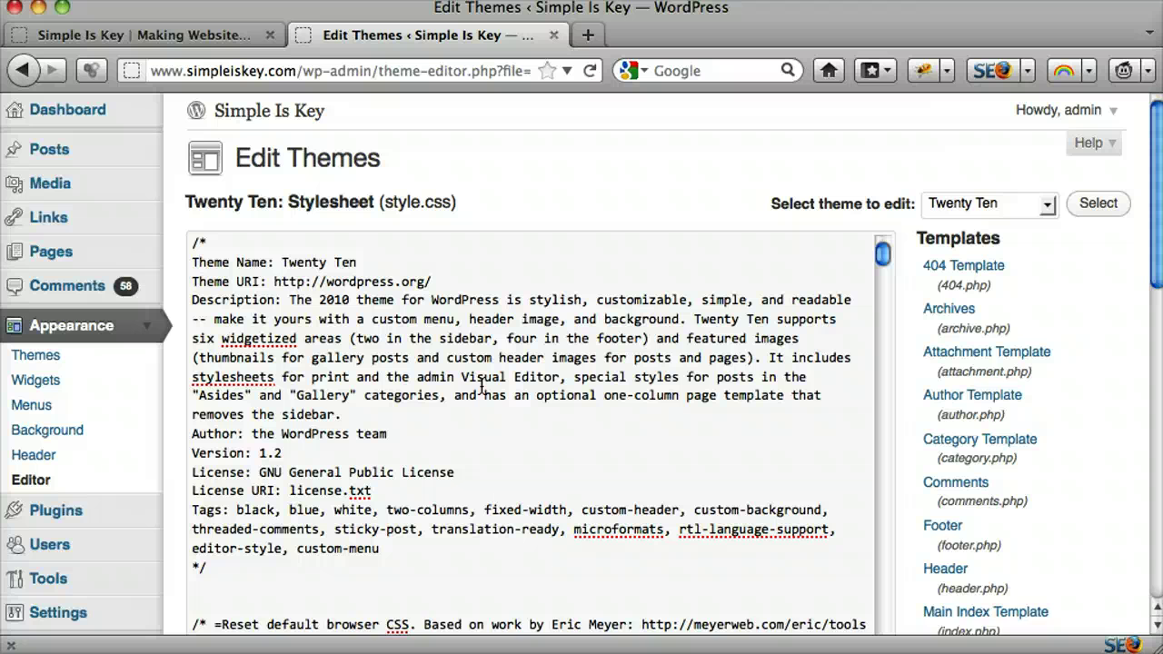
- Search the theme editor page for the pasted #content selector with Find
key("ctrl+f")
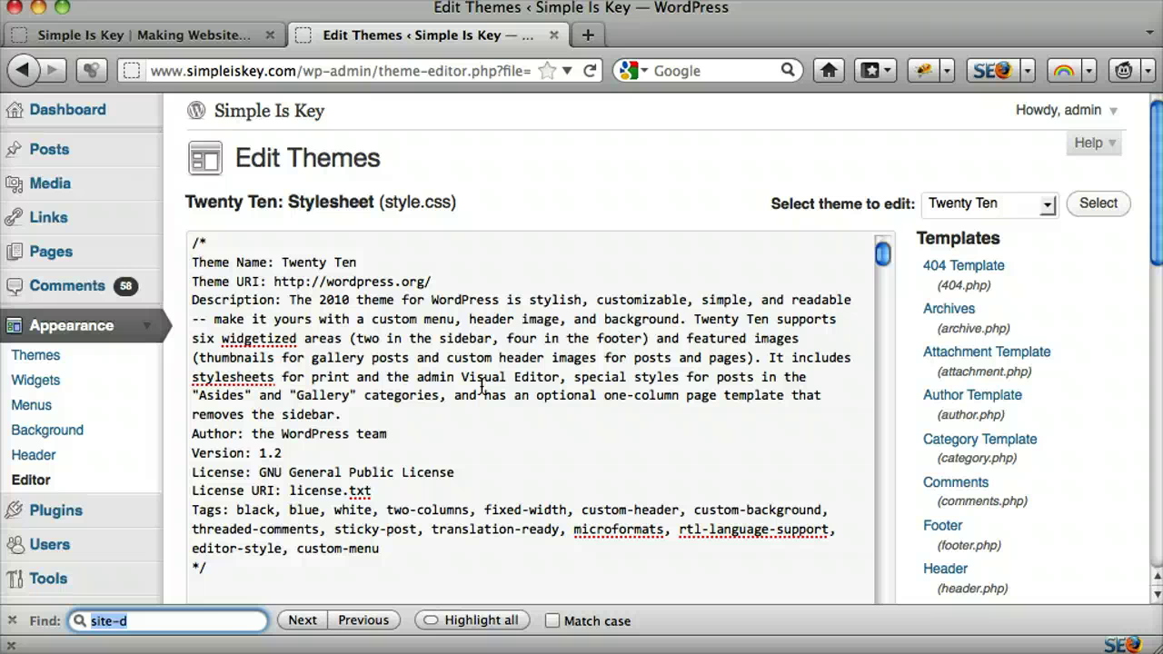
key("super+v")
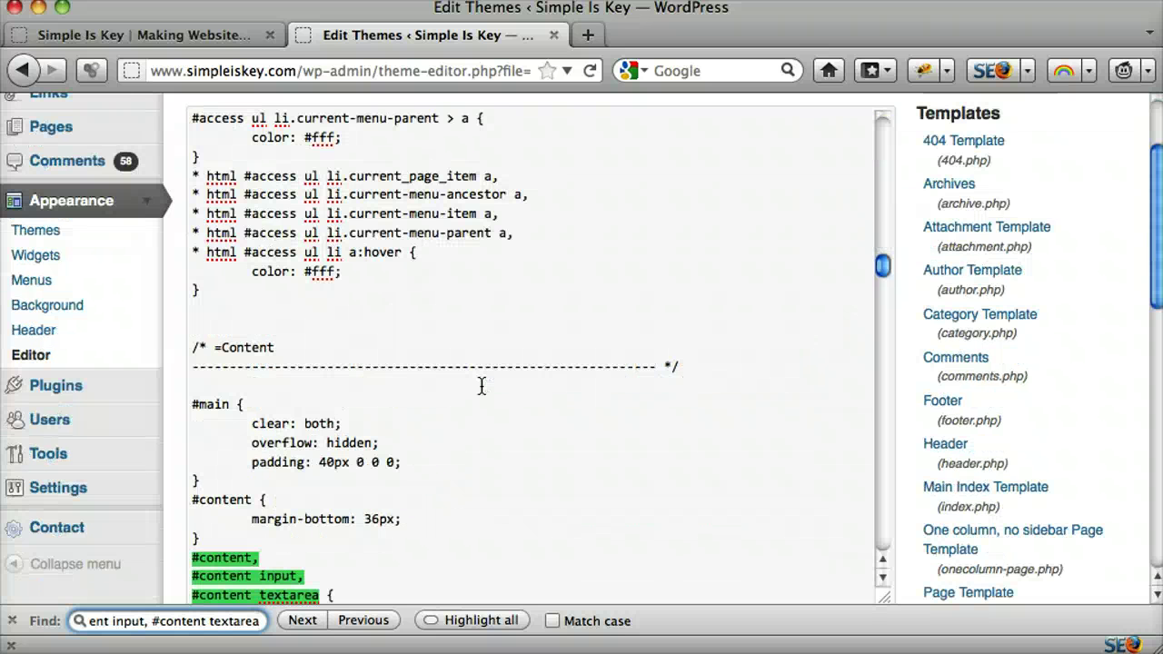
scroll(446, 384, "down", 3)
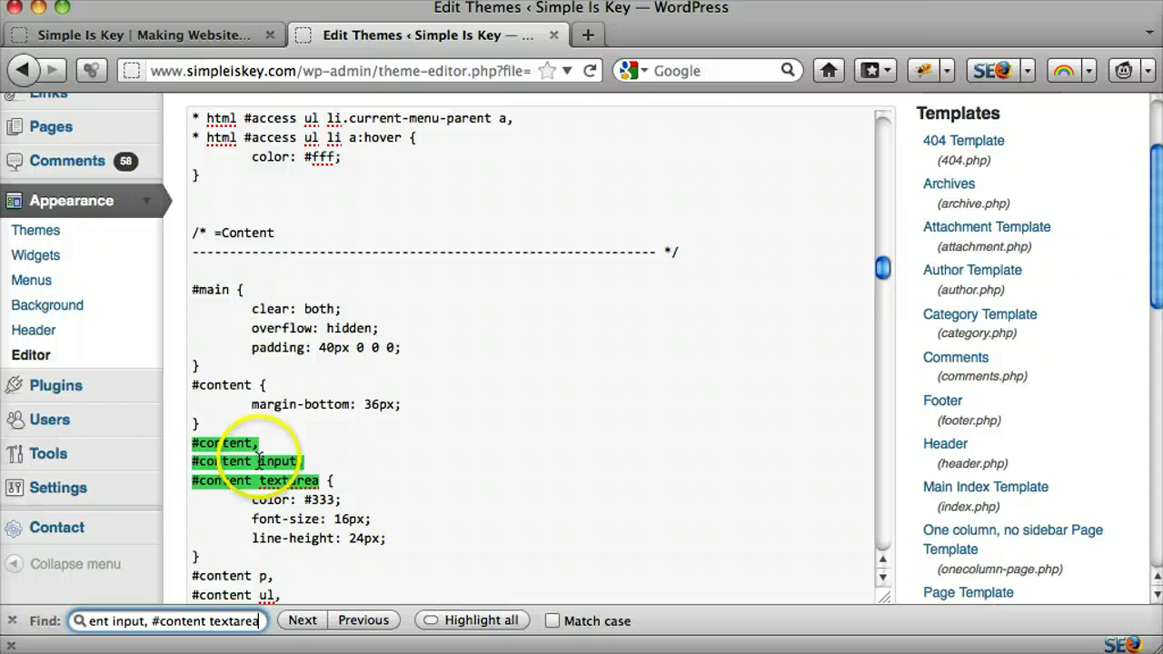
- Copy the #content selector from Firebug on the site tab and find it in style.css
left_click(202, 33)
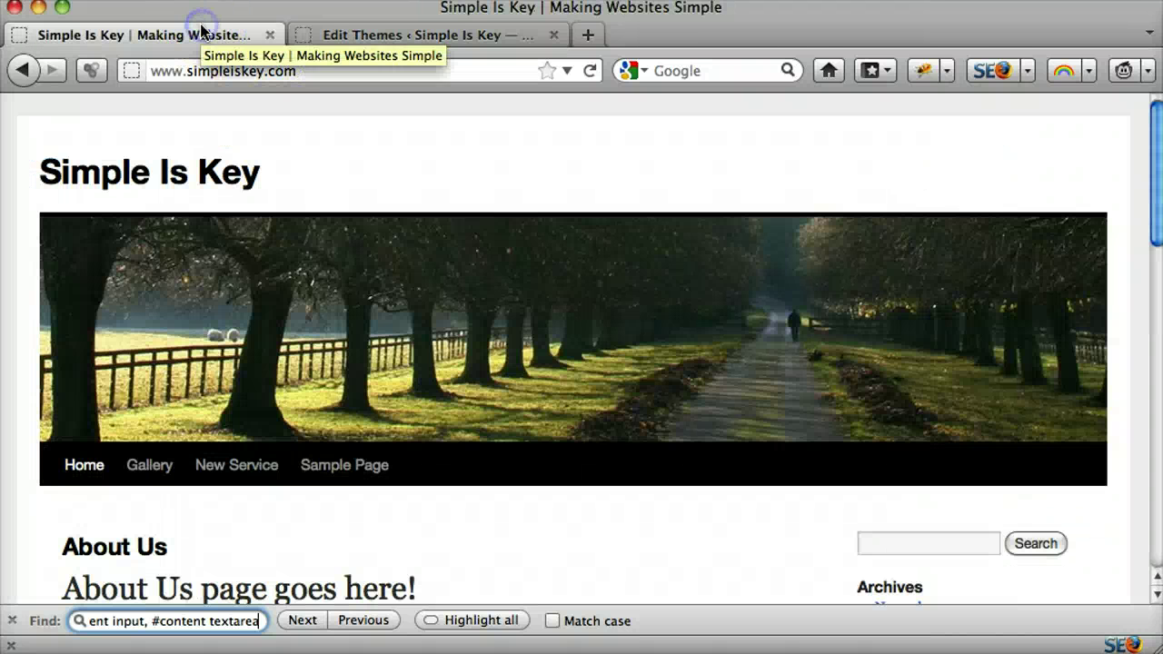
left_click(922, 71)
scroll(759, 251, "down", 5)
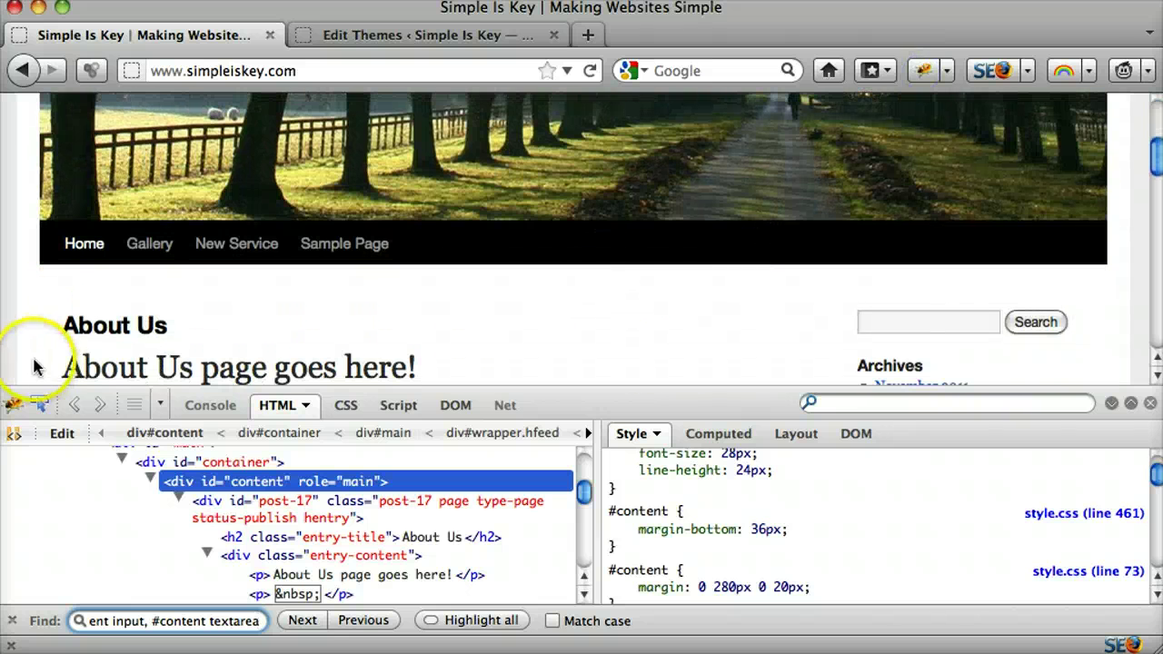
scroll(791, 507, "up", 2)
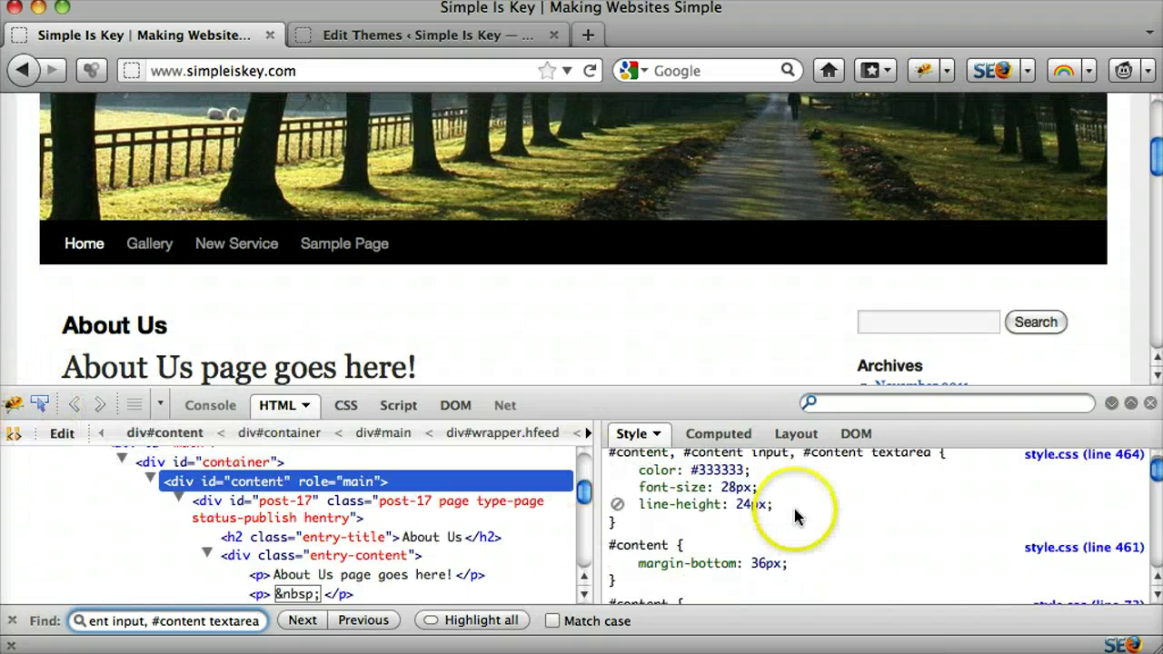
left_click(696, 464)
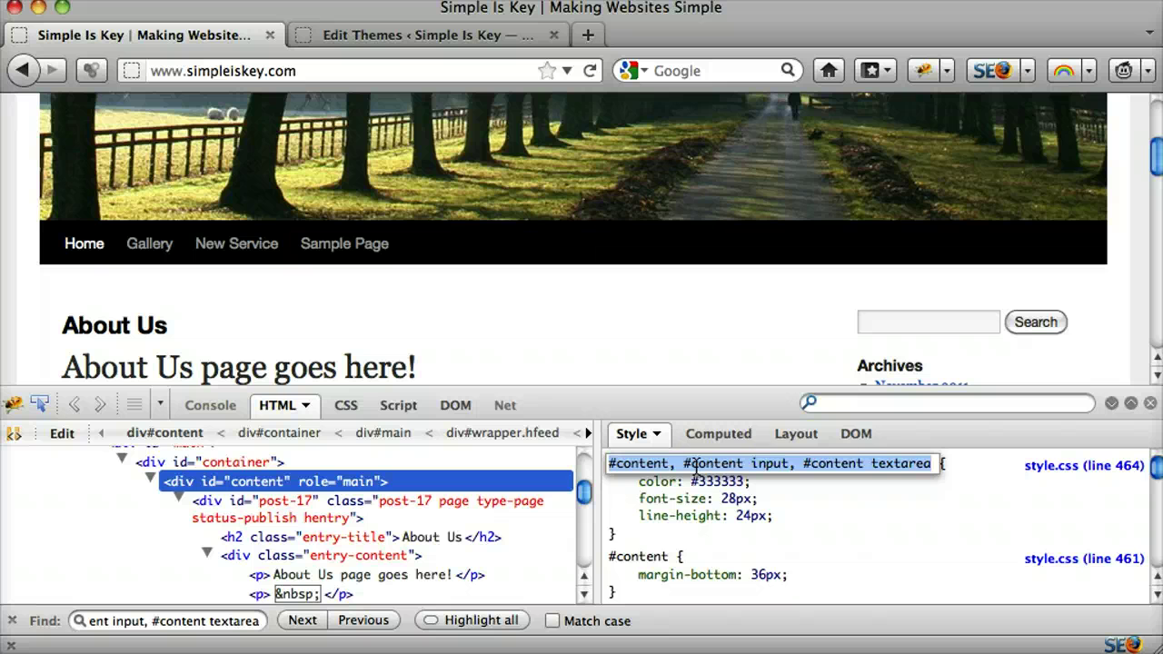
left_click(393, 48)
key("super+g")
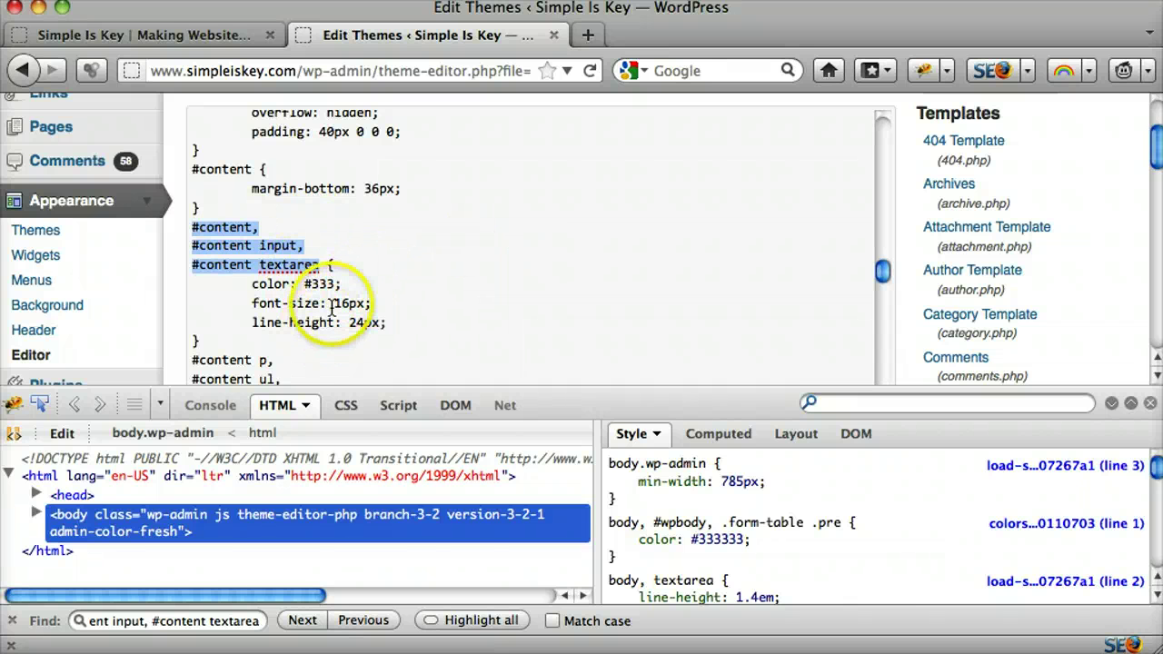
- Change the #content font-size in style.css from 16px to 28px
left_click(212, 36)
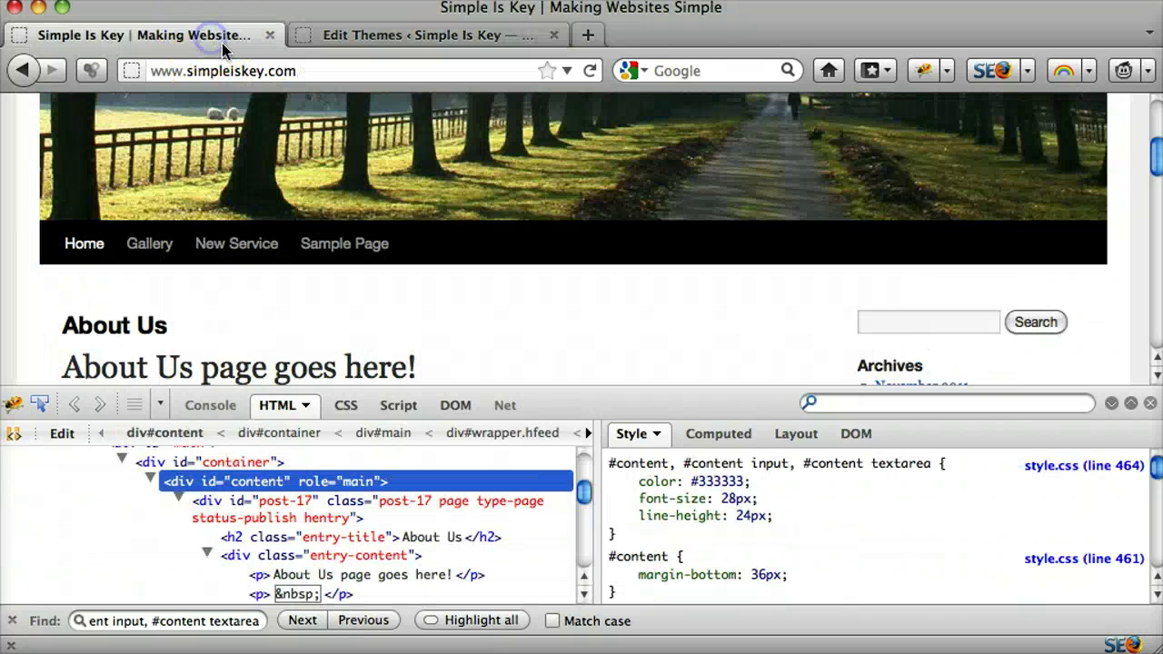
left_click(428, 37)
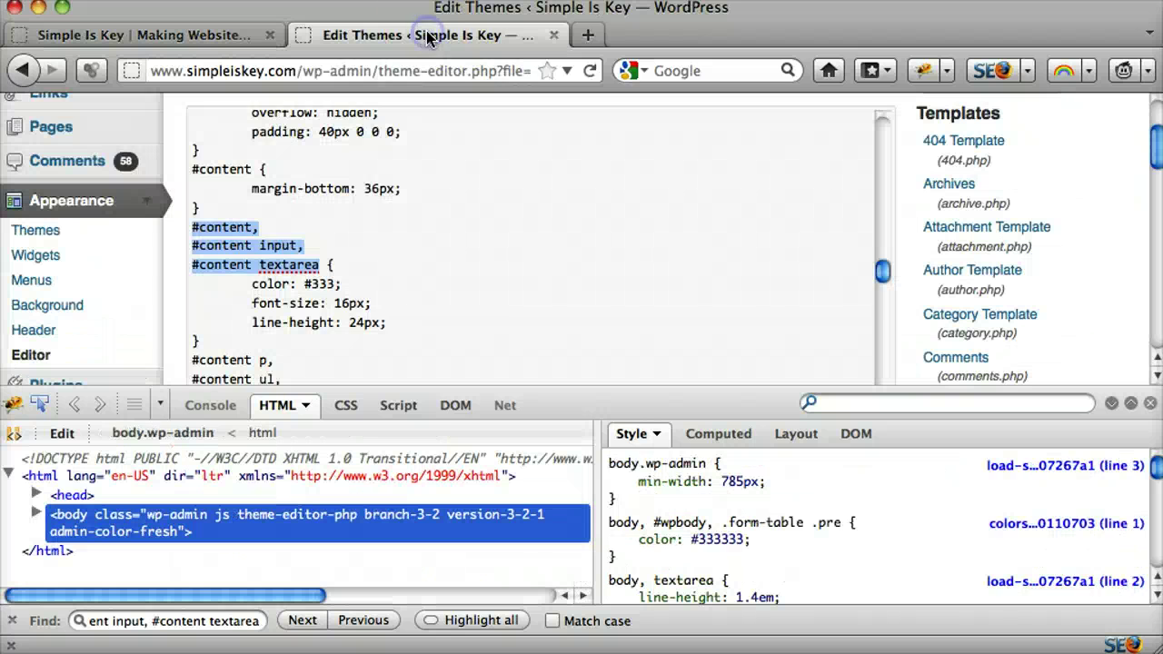
left_click(348, 306)
type("28")
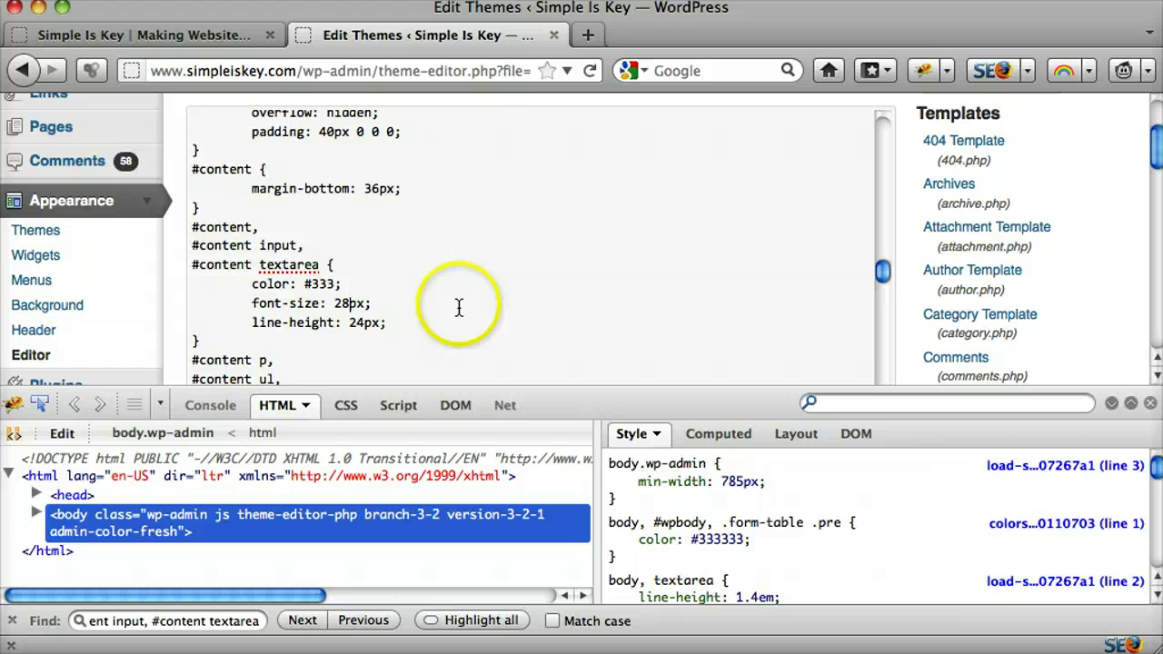
- Reload the live site tab to check the text size and close Firebug
left_click(221, 40)
scroll(545, 260, "up", 5)
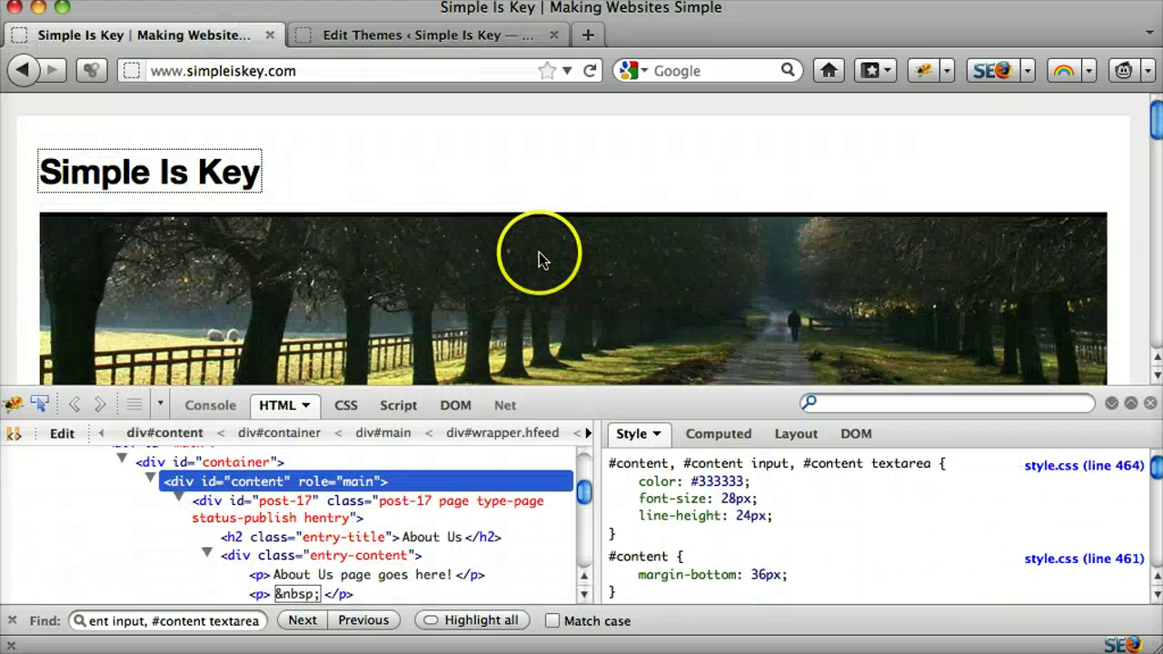
left_click(583, 75)
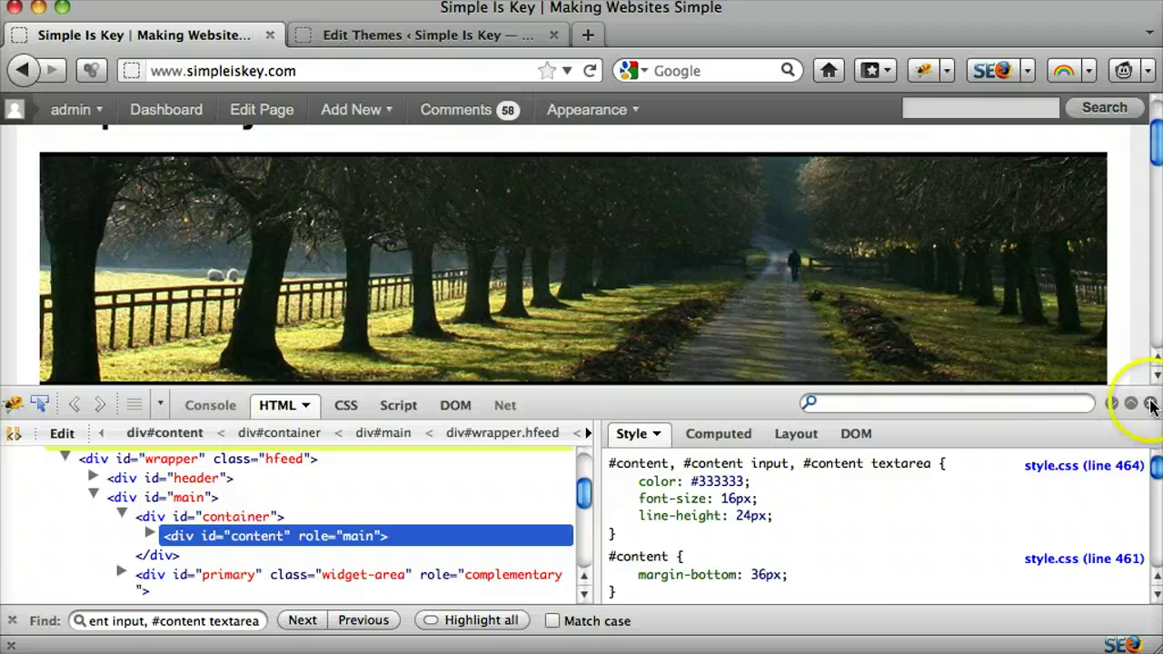
left_click(1150, 403)
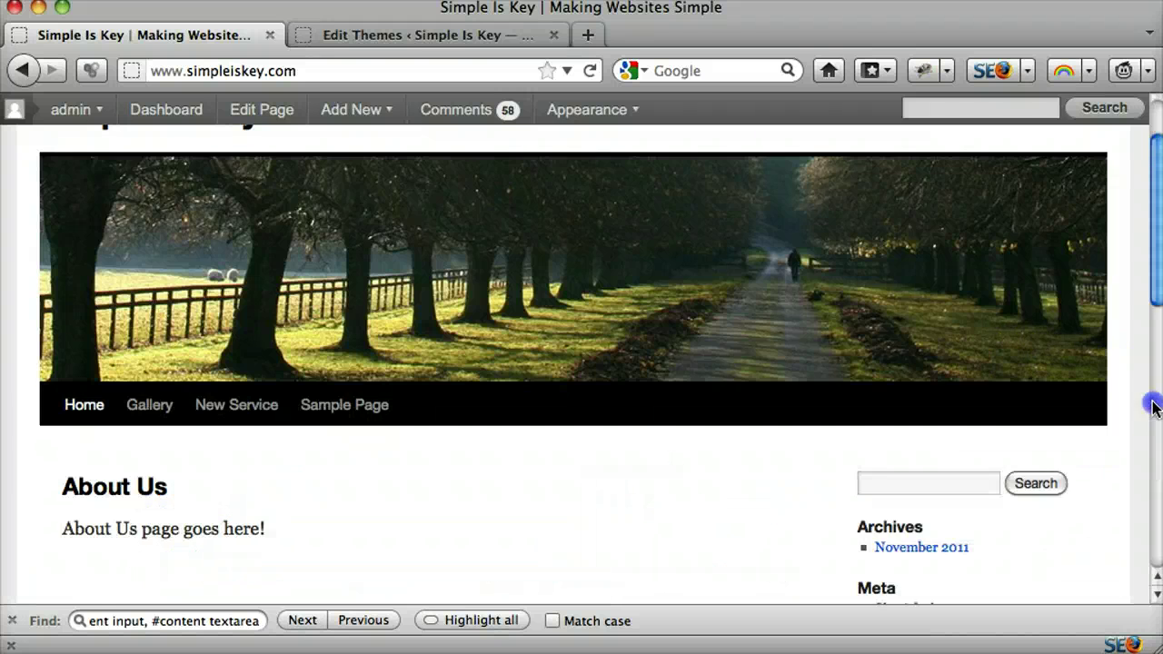
scroll(696, 389, "down", 3)
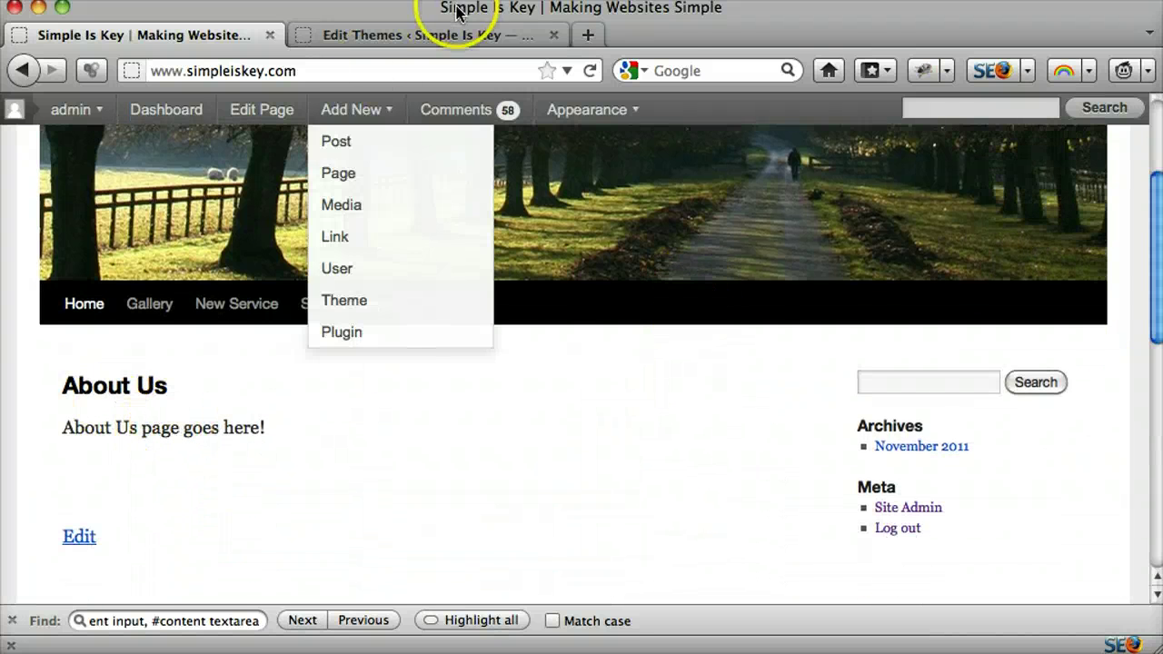
- Save style.css with Update File and reload the site tab to see the 28px text
left_click(439, 36)
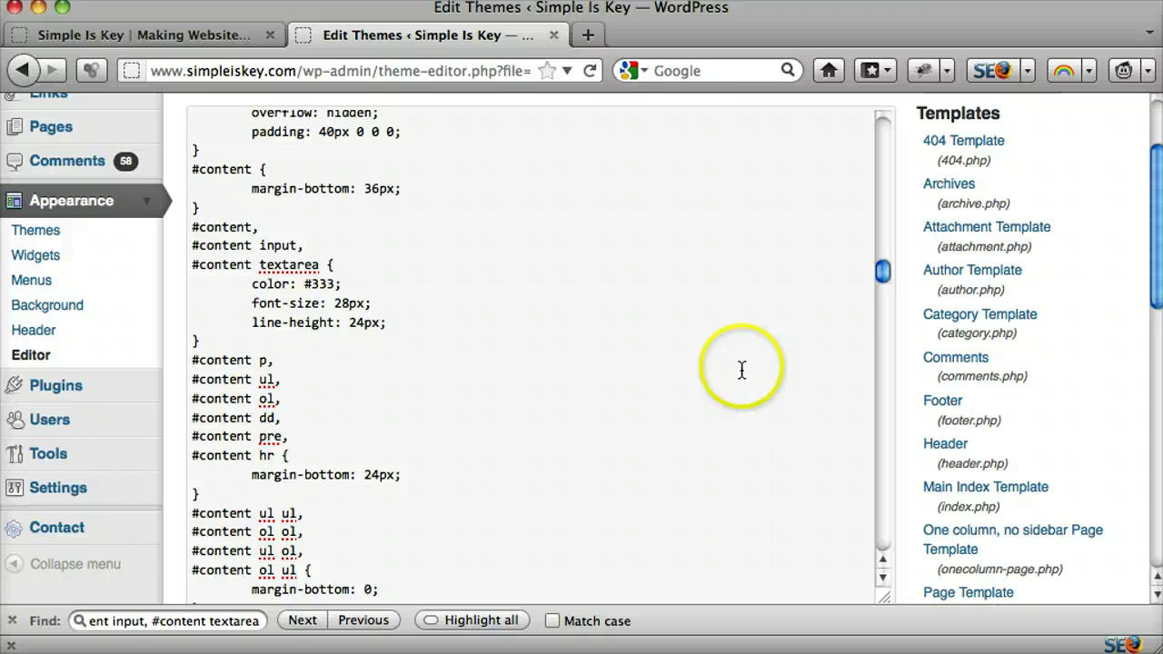
scroll(623, 338, "down", 5)
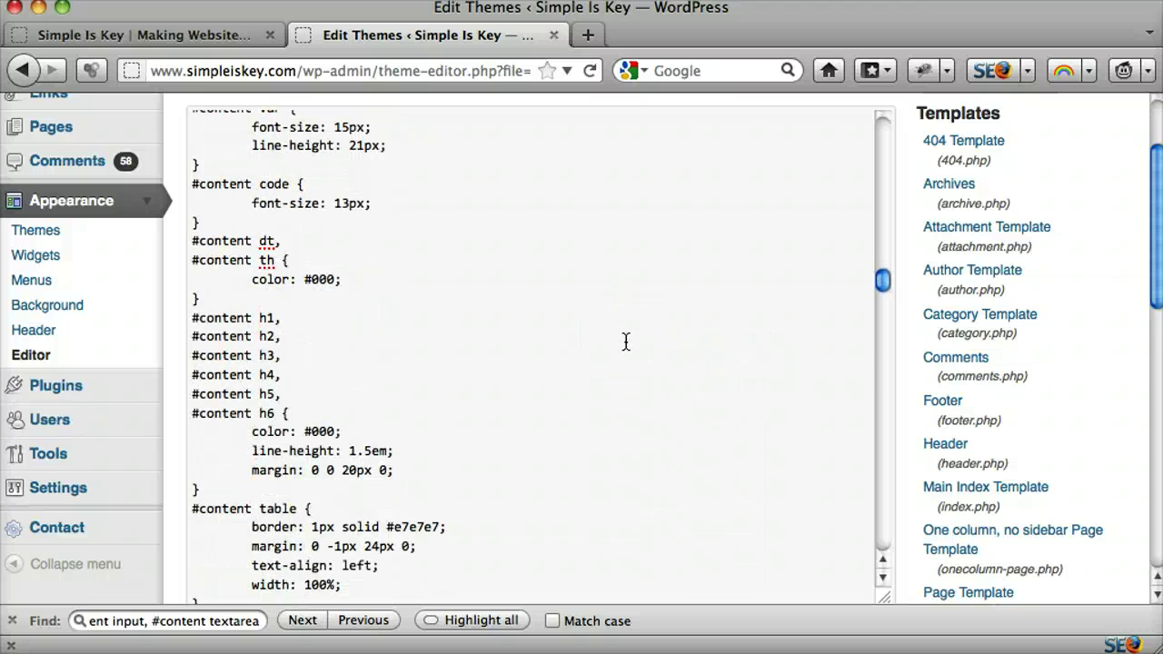
scroll(624, 337, "down", 5)
scroll(623, 338, "down", 5)
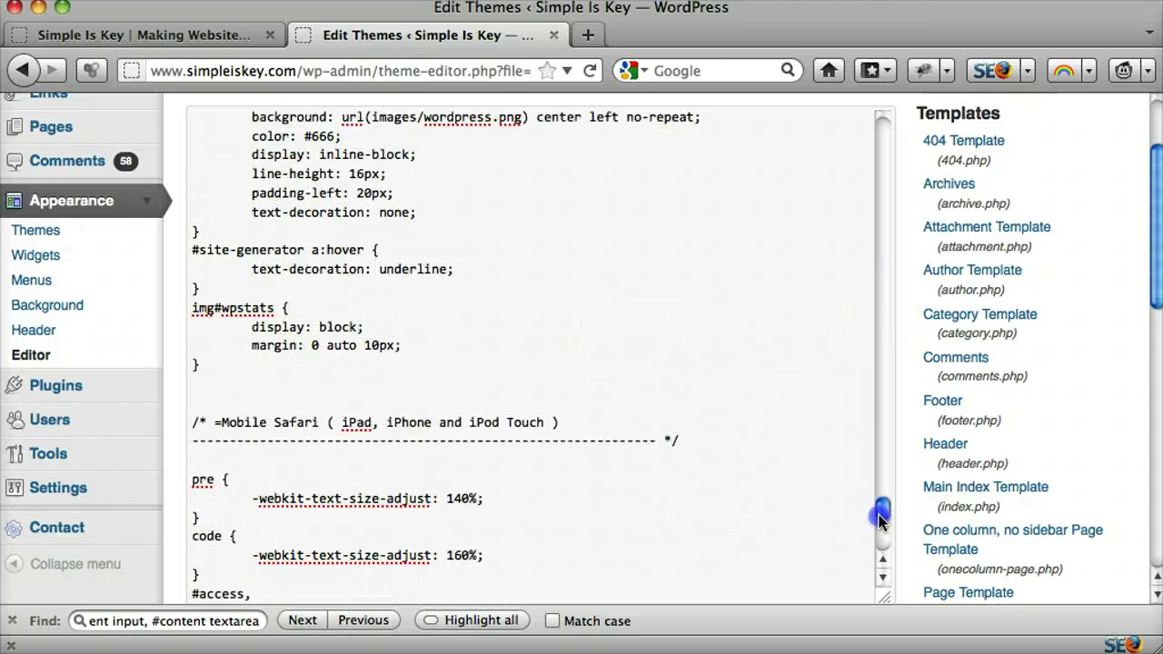
left_click_drag(865, 325, 865, 544)
scroll(927, 532, "down", 5)
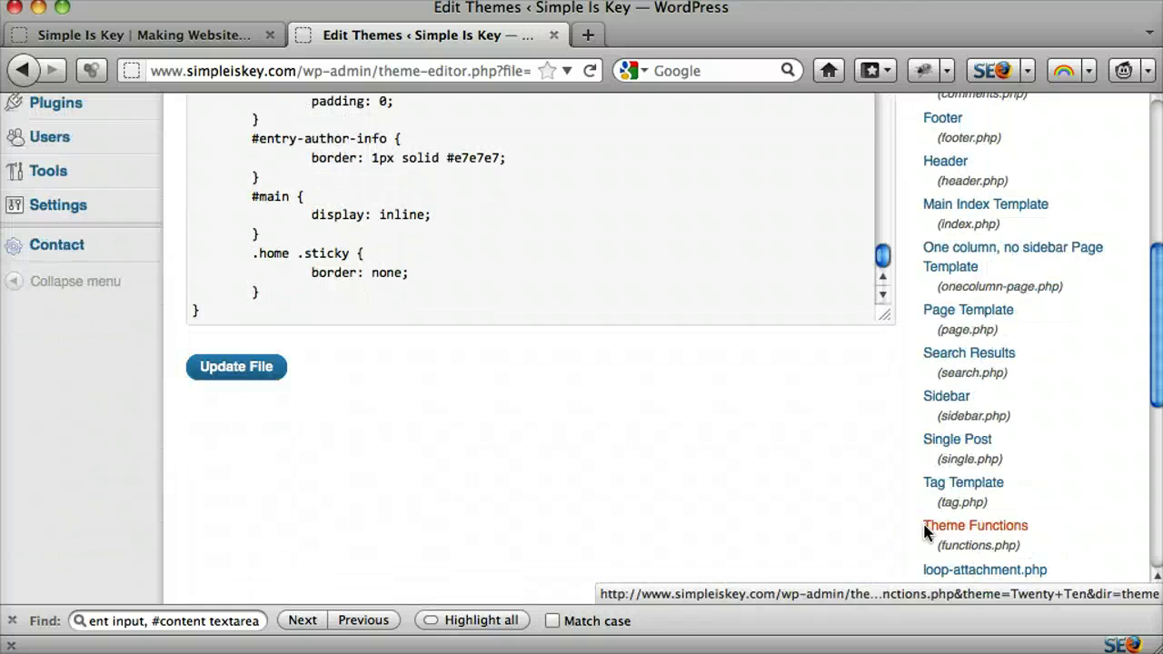
left_click(228, 371)
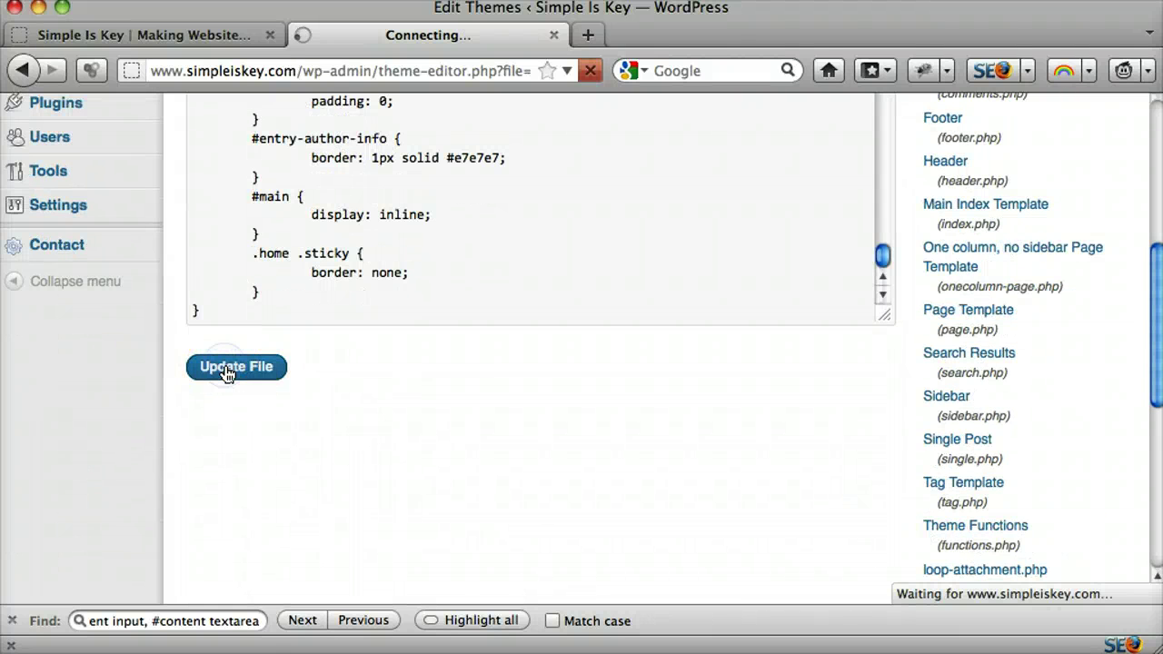
left_click(218, 36)
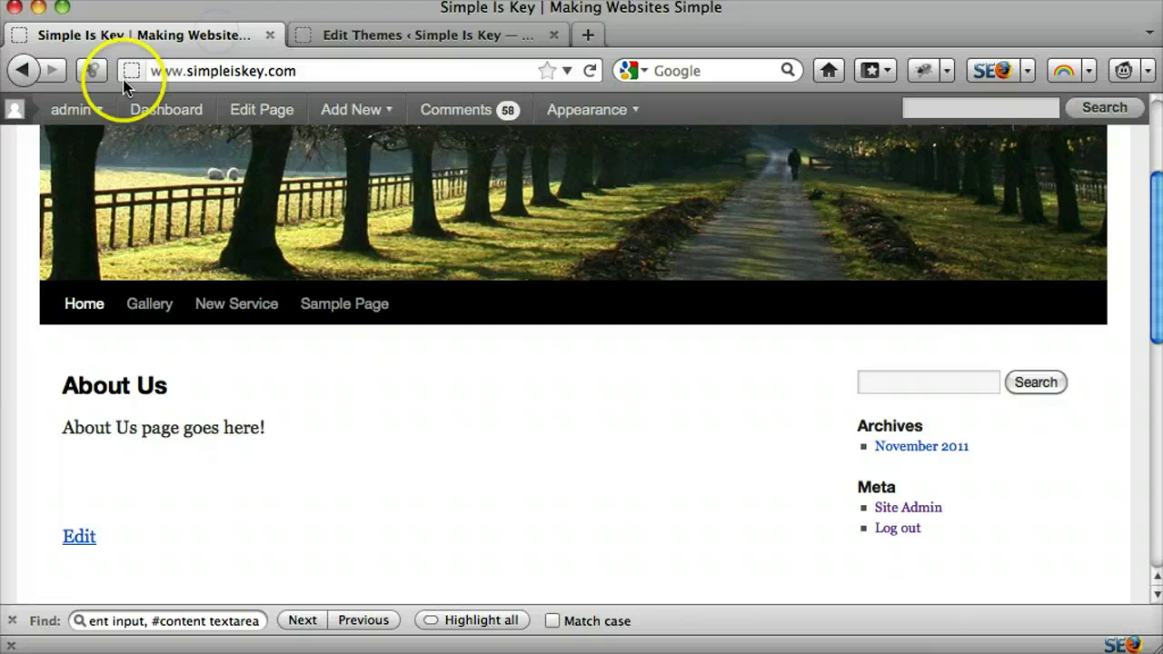
left_click(591, 71)
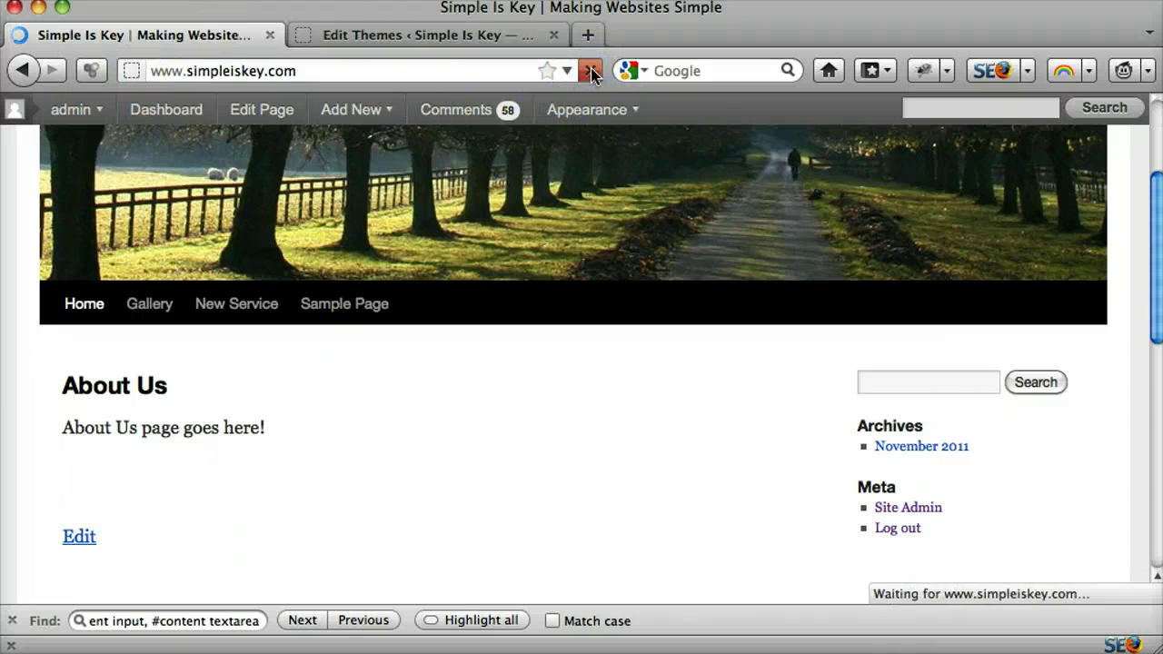